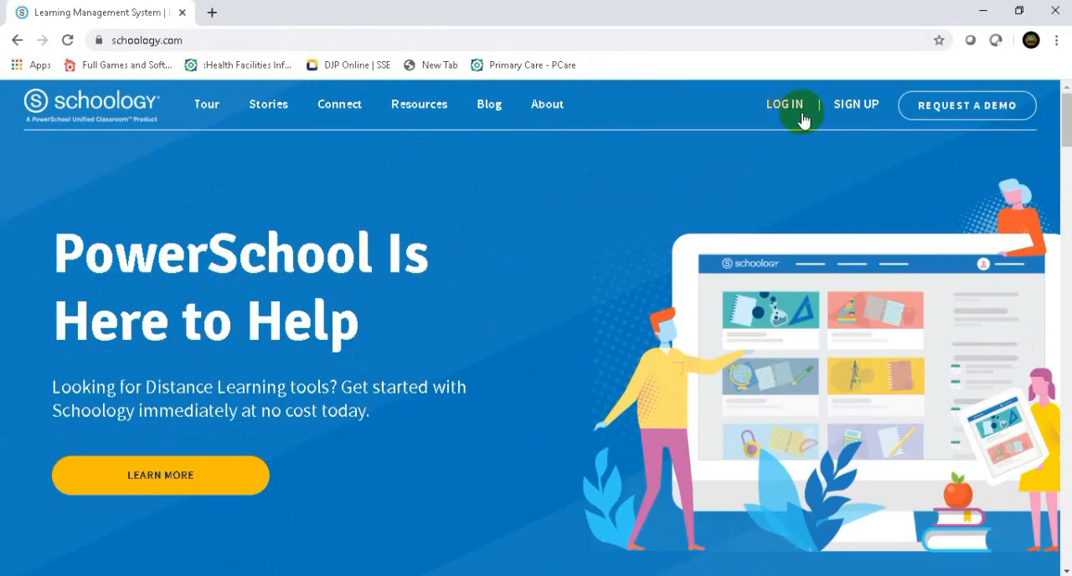
- Open the Schoology login page and sign in with the saved account credentials
left_click(787, 105)
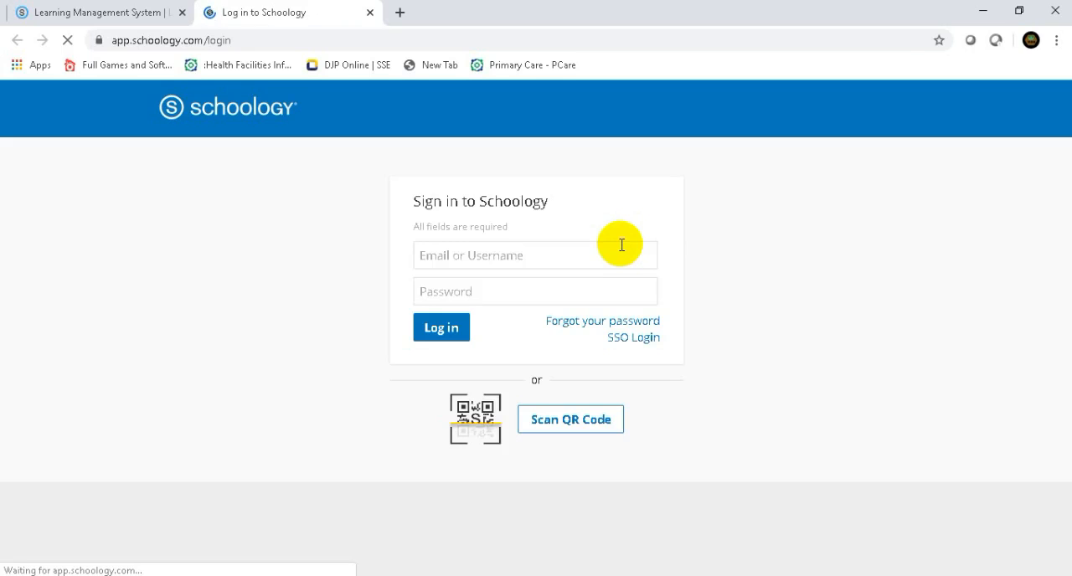
left_click(444, 334)
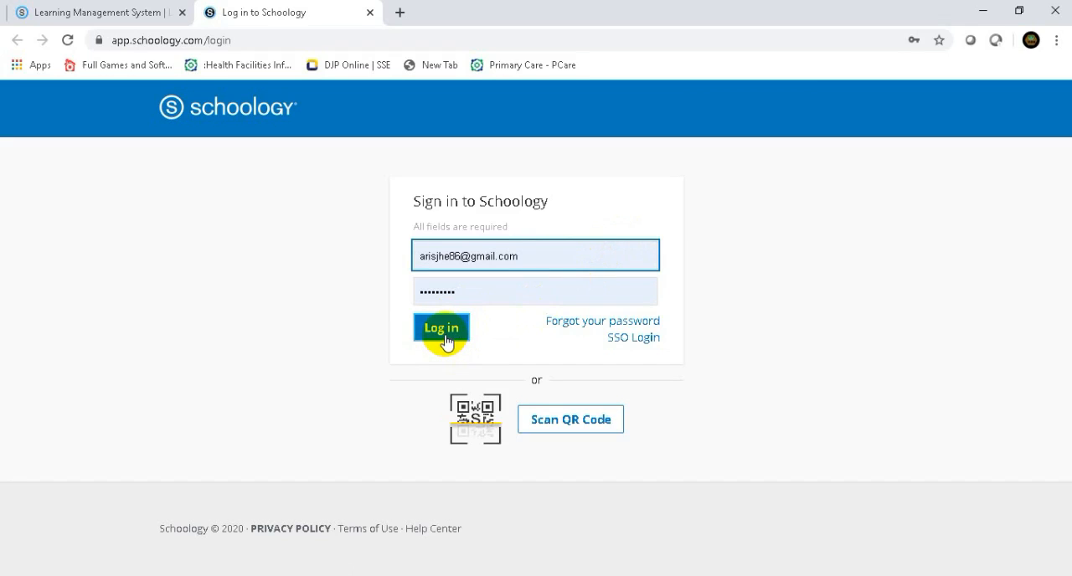
left_click(444, 337)
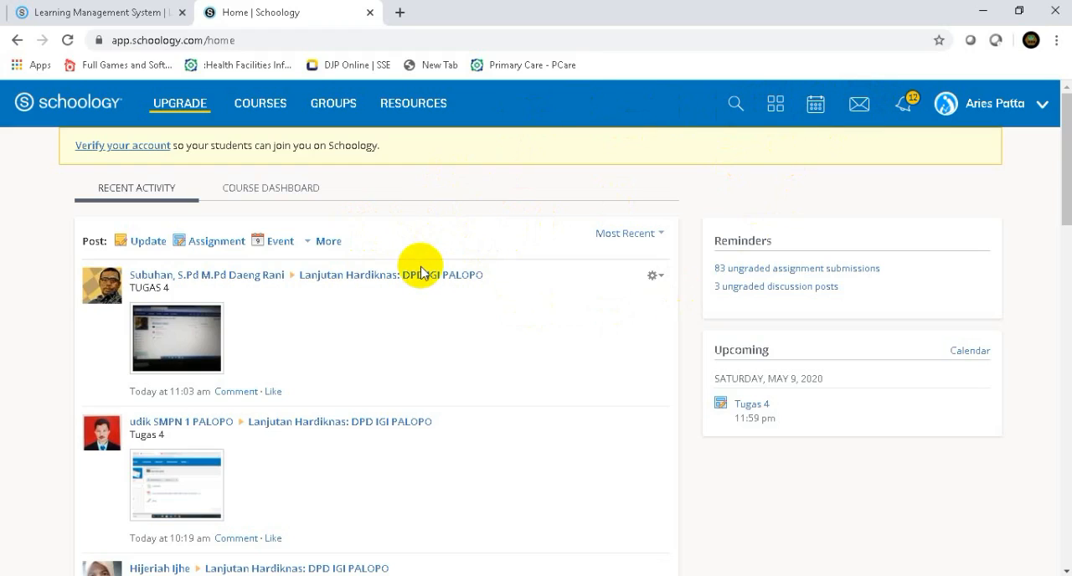
- Open the course Lanjutan Hardiknas: DPD IGI PALOPO from the list of courses
left_click(269, 118)
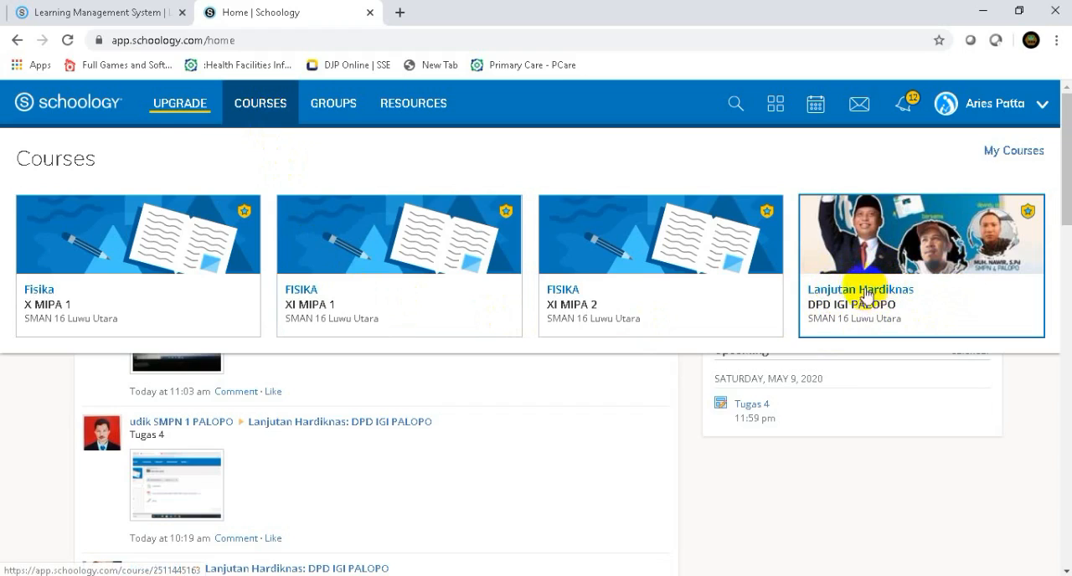
left_click(859, 278)
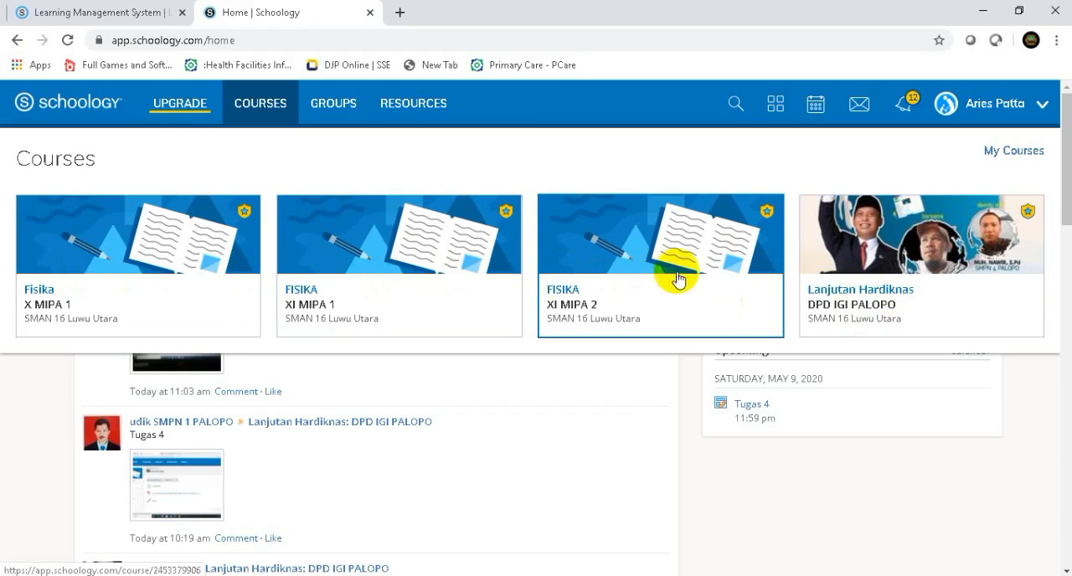
left_click(837, 274)
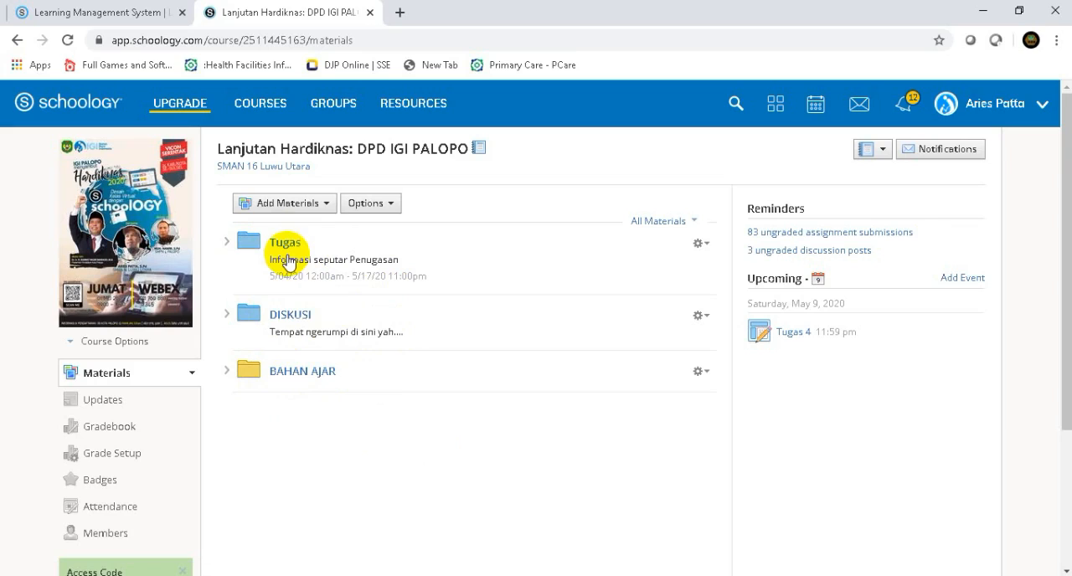
- Create a folder titled "Bank Soal" with the description "kumpulan soal soal" in the course materials
left_click(324, 209)
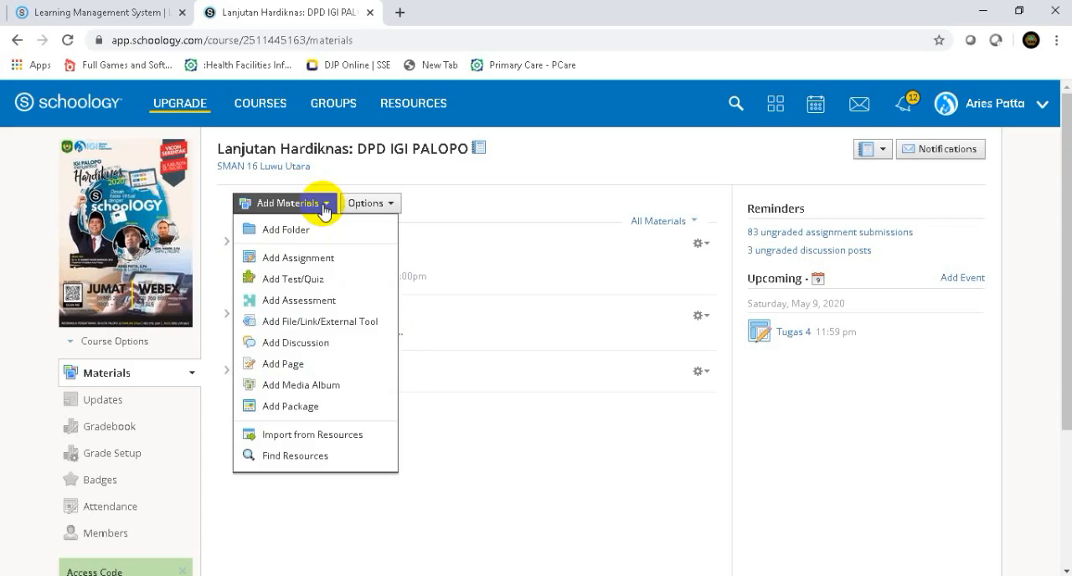
left_click(287, 232)
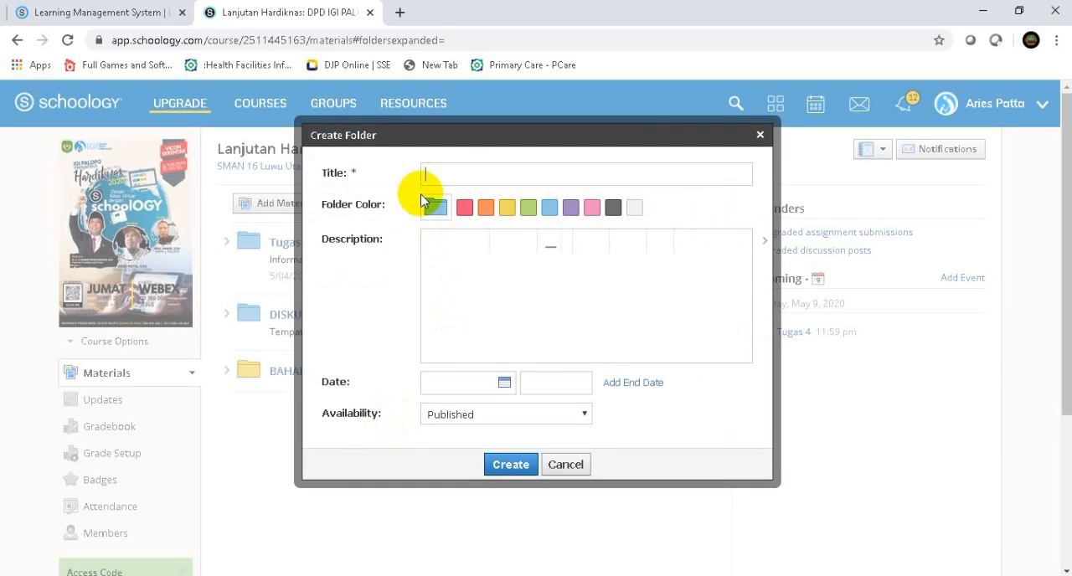
type("Bank")
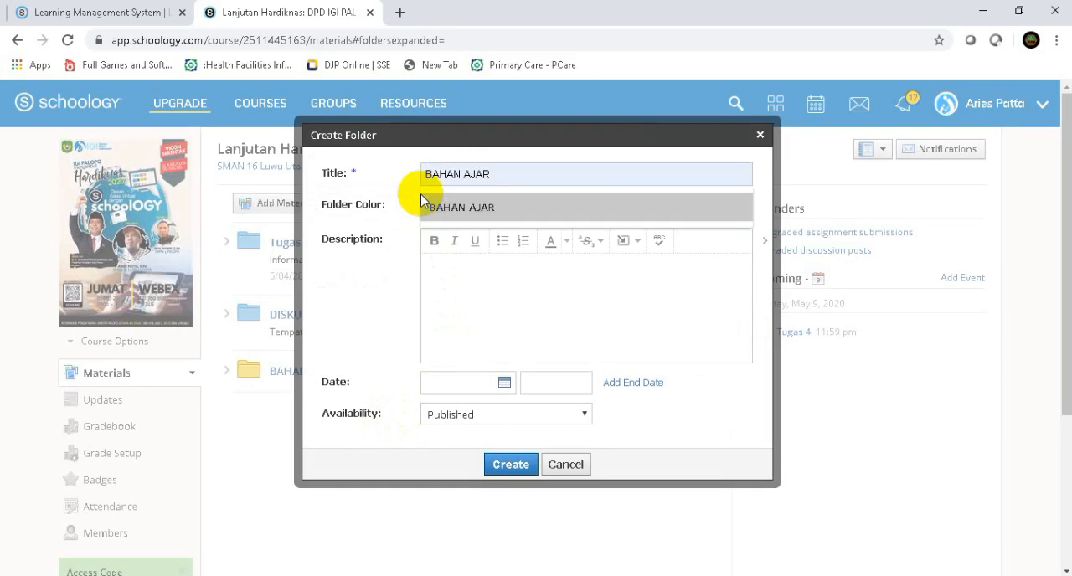
type(" Sos")
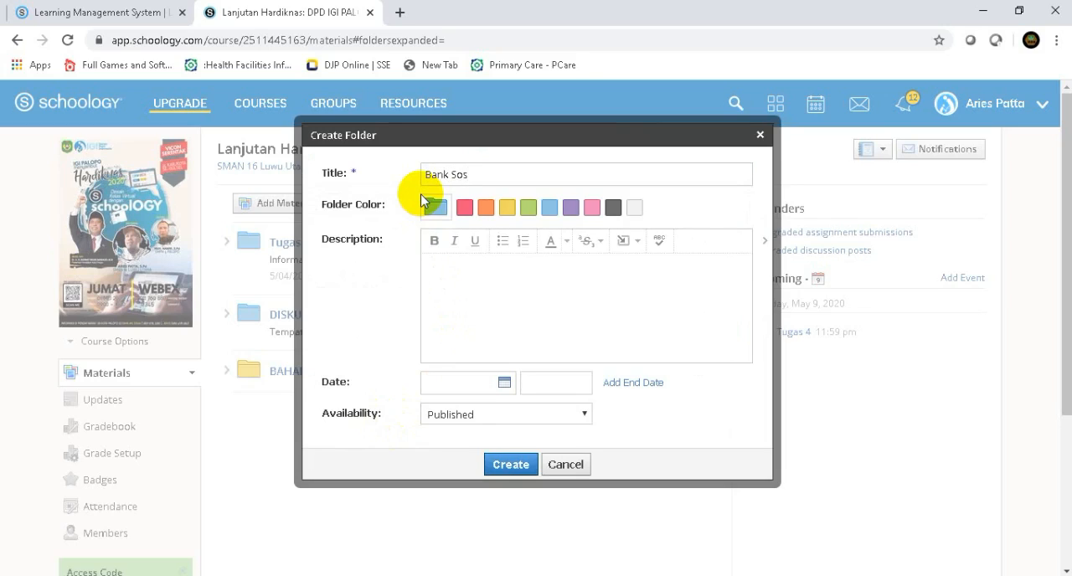
key("BackSpace")
type("al")
left_click(444, 273)
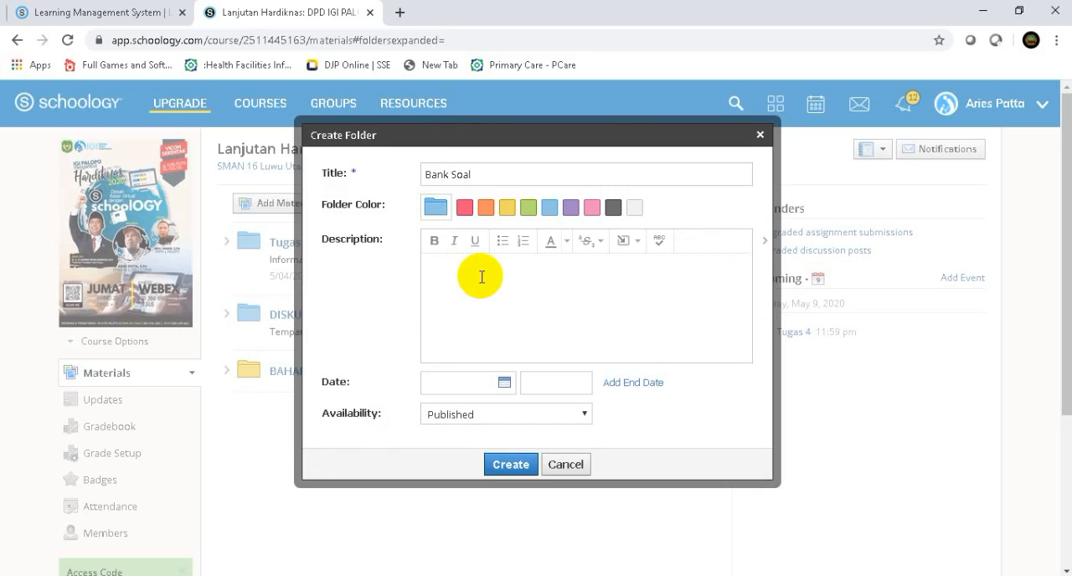
type("kumpulan soal soal")
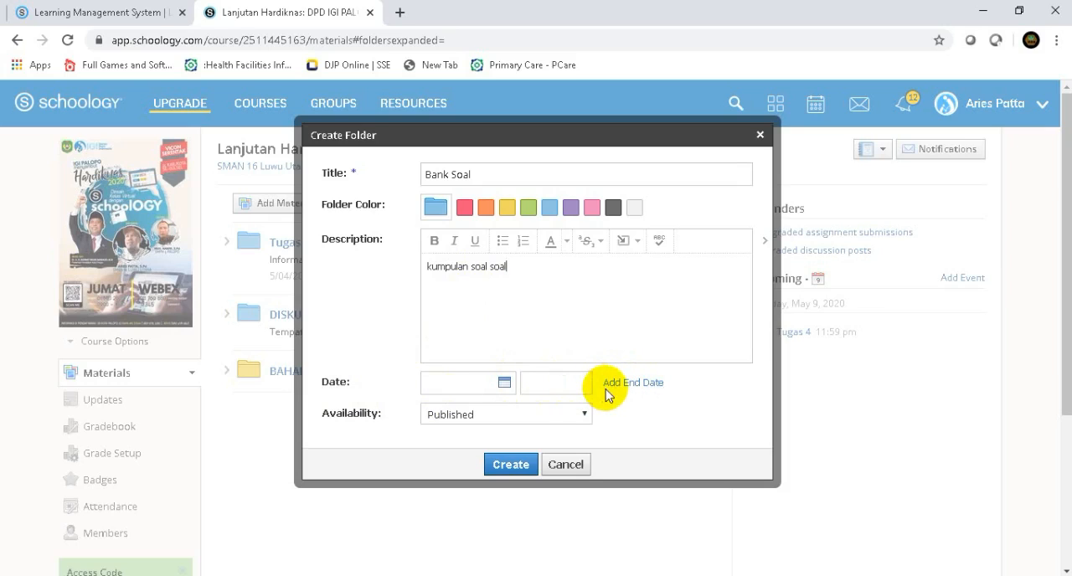
left_click(507, 471)
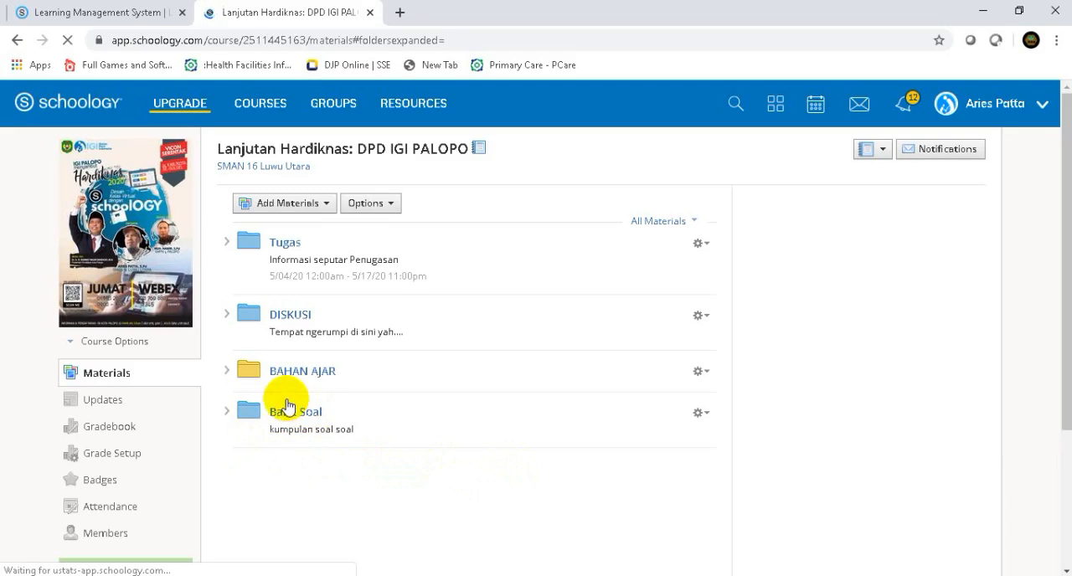
- Start a new test/quiz named "Quiz 1" inside the Bank Soal folder and set its due date to 5/09/20
left_click(293, 418)
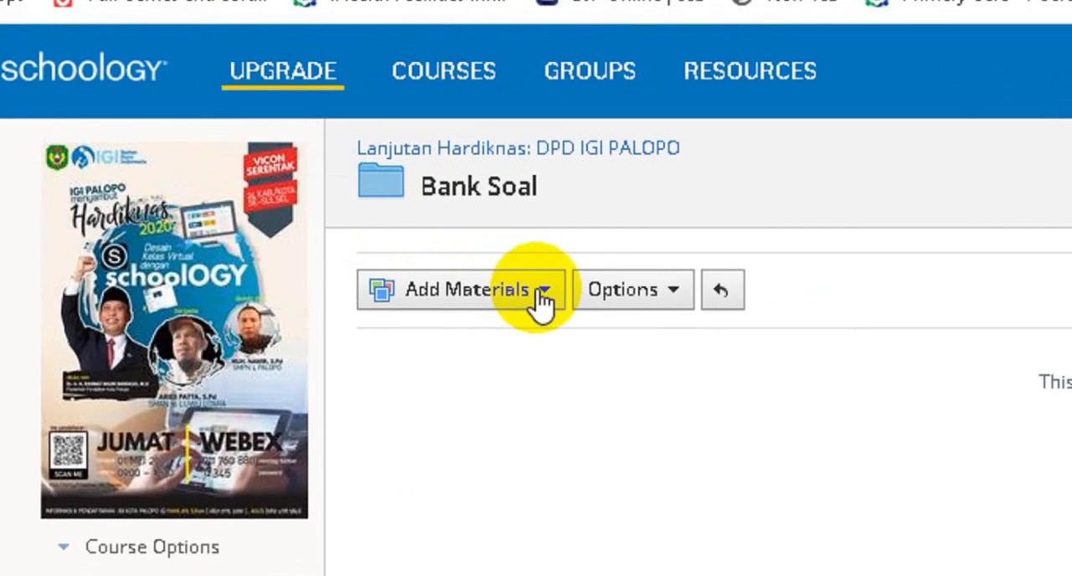
left_click(540, 297)
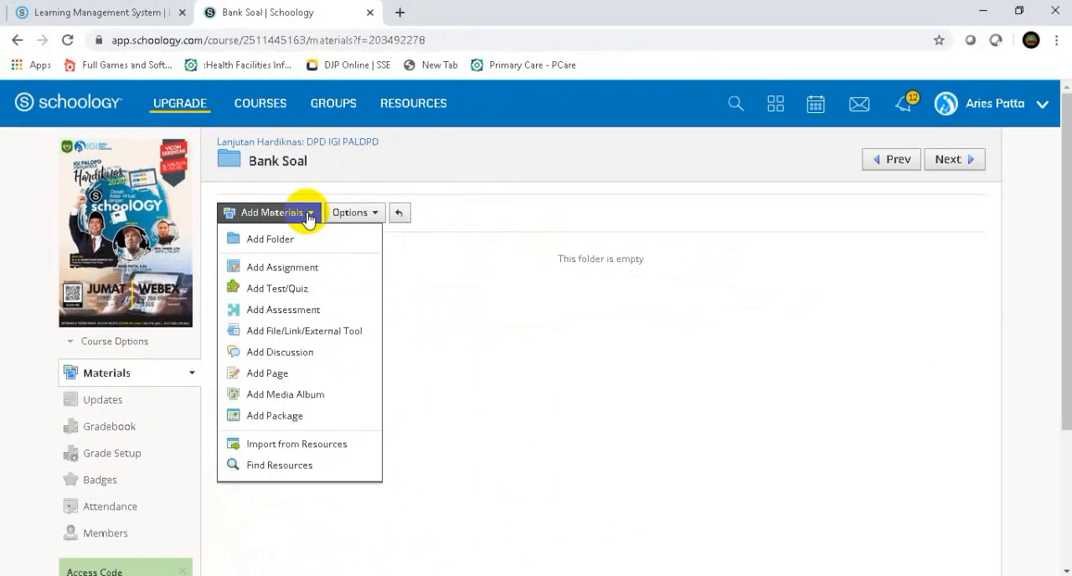
left_click(281, 289)
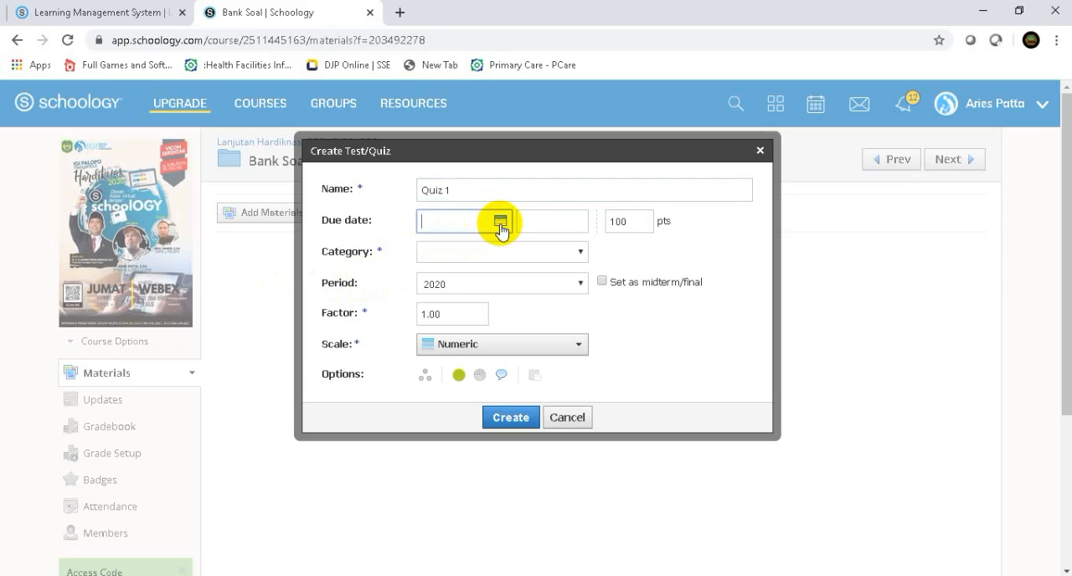
left_click(501, 222)
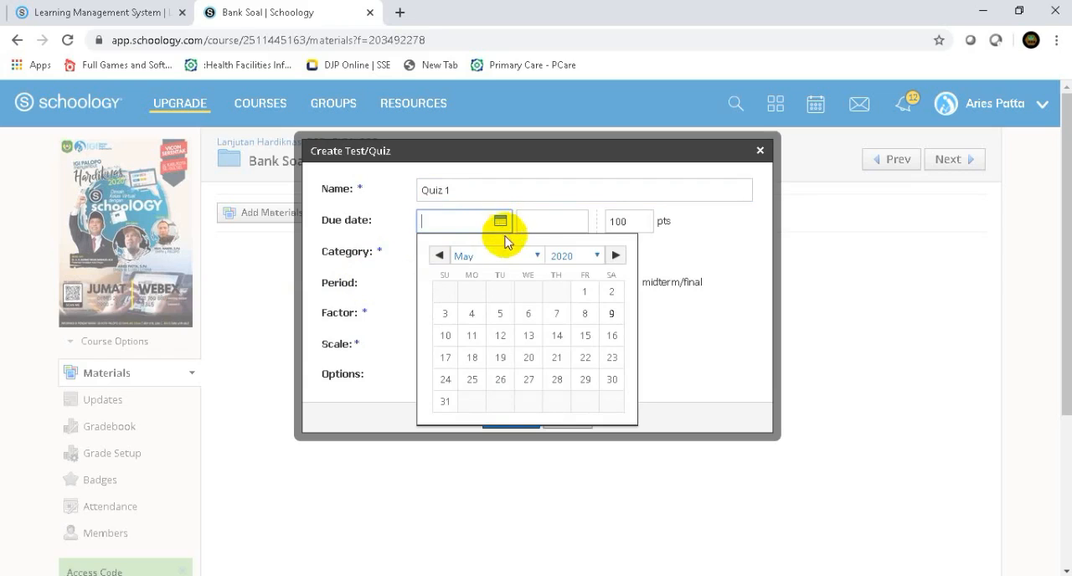
left_click(612, 314)
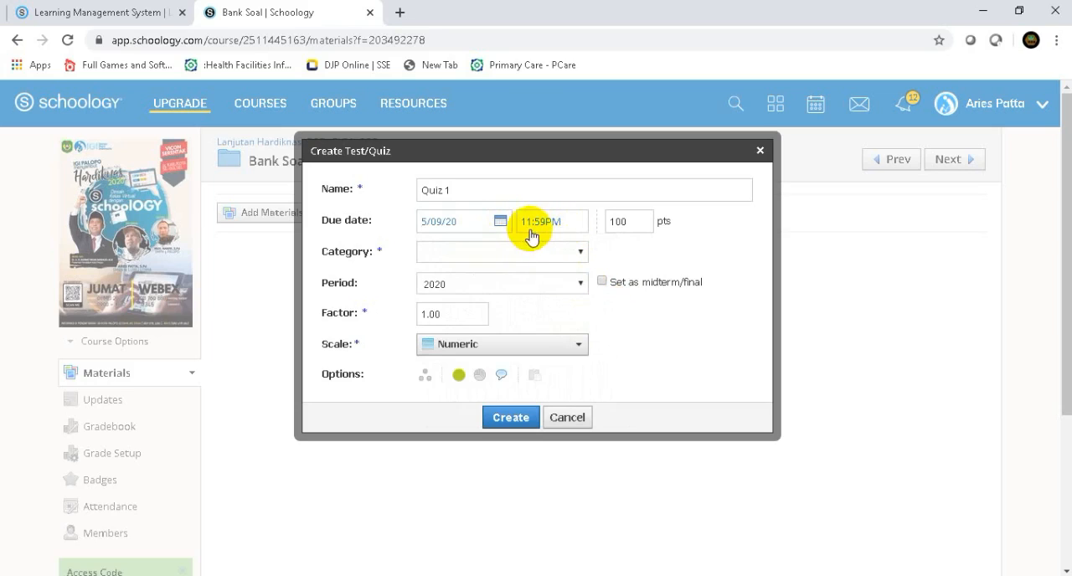
- Assign a new grading category named "Bank Soal" to the quiz and create it
left_click(578, 254)
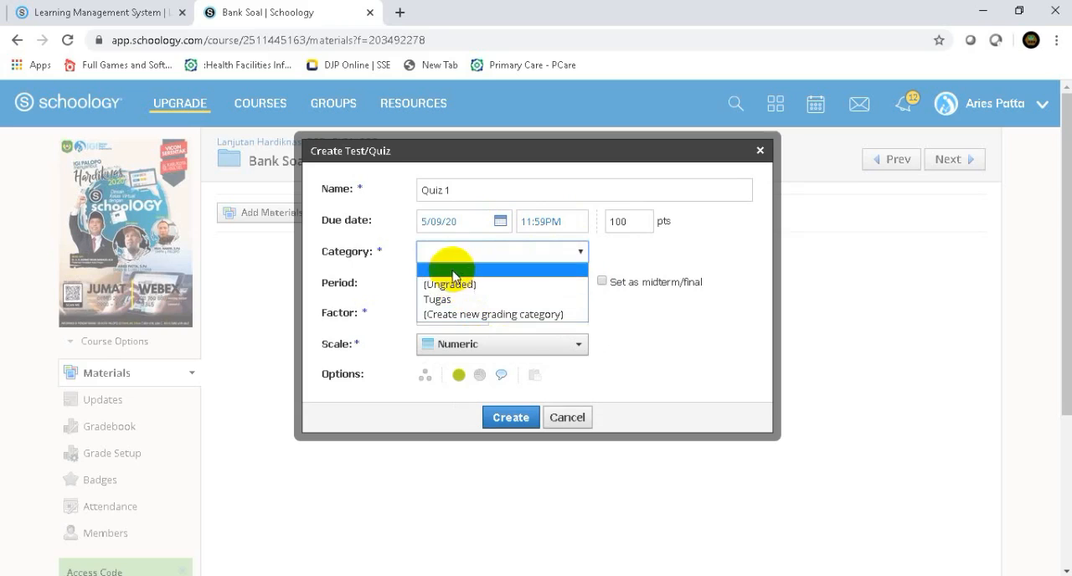
left_click(494, 314)
left_click(504, 258)
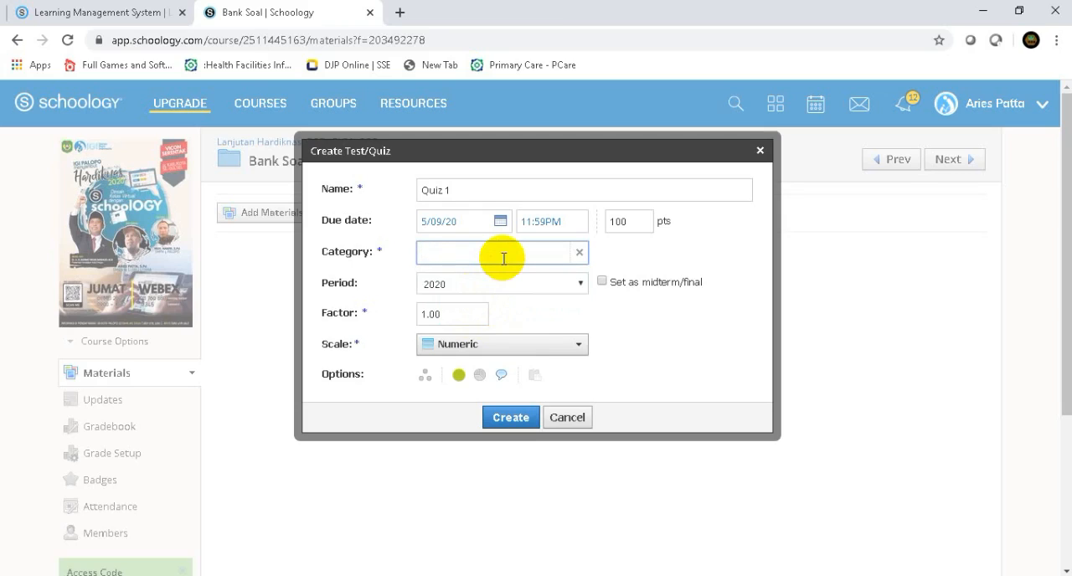
type("Bang")
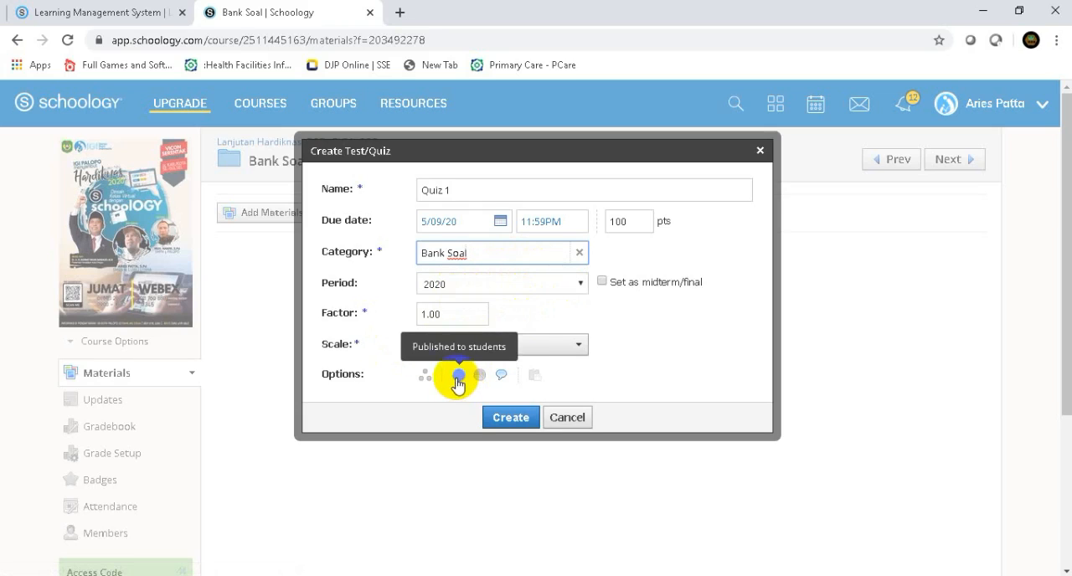
left_click(511, 417)
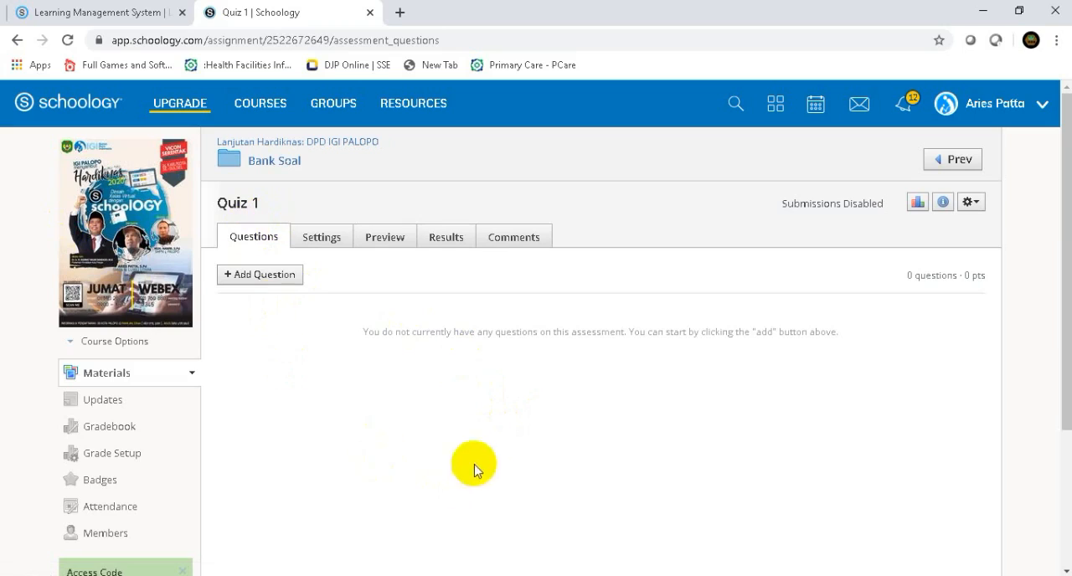
- Add a multiple choice question to Quiz 1 with the text "Siapakah instruktur kelas schoology hardiknas igi palopo 2020???"
left_click(252, 276)
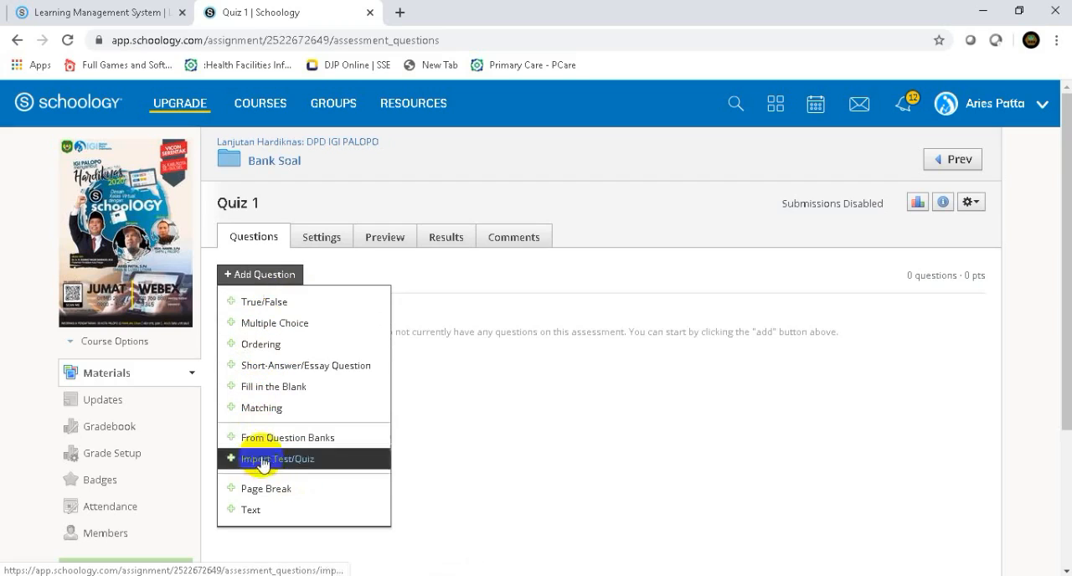
left_click(274, 331)
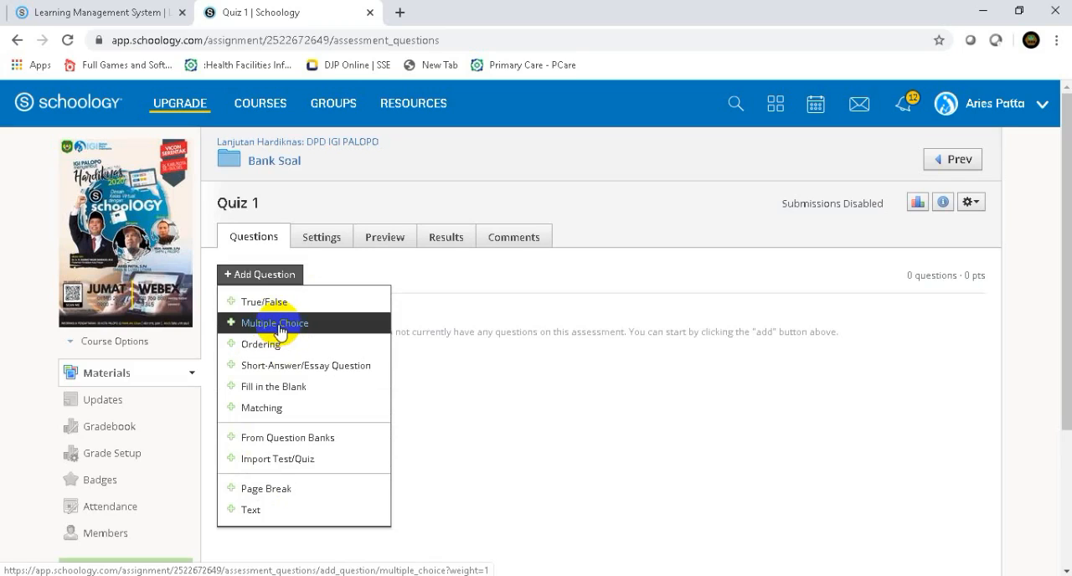
left_click(280, 332)
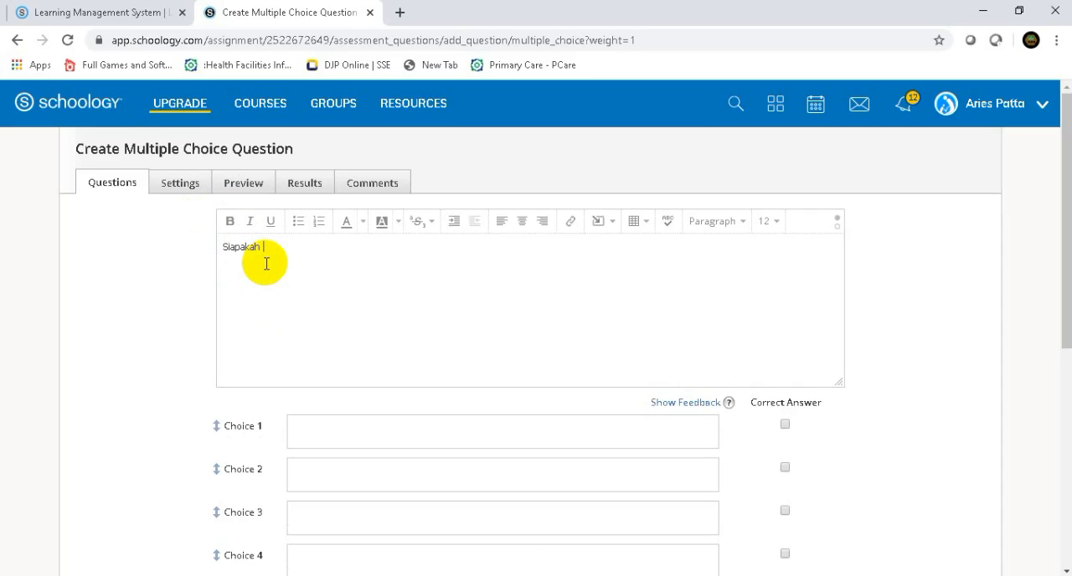
type("truktur kelas schoology hardiknas igi")
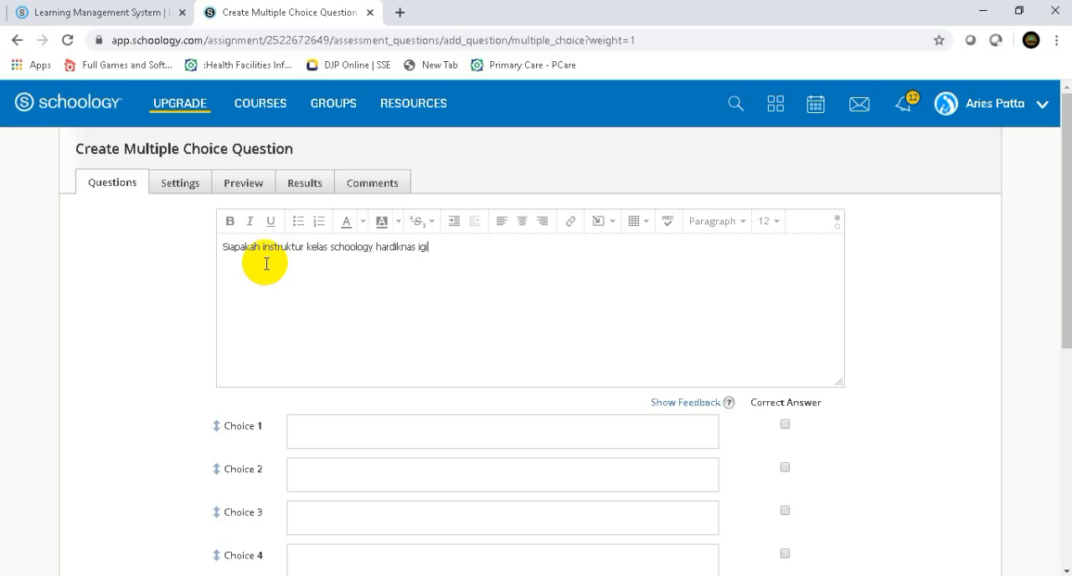
type(" palopo 2020???")
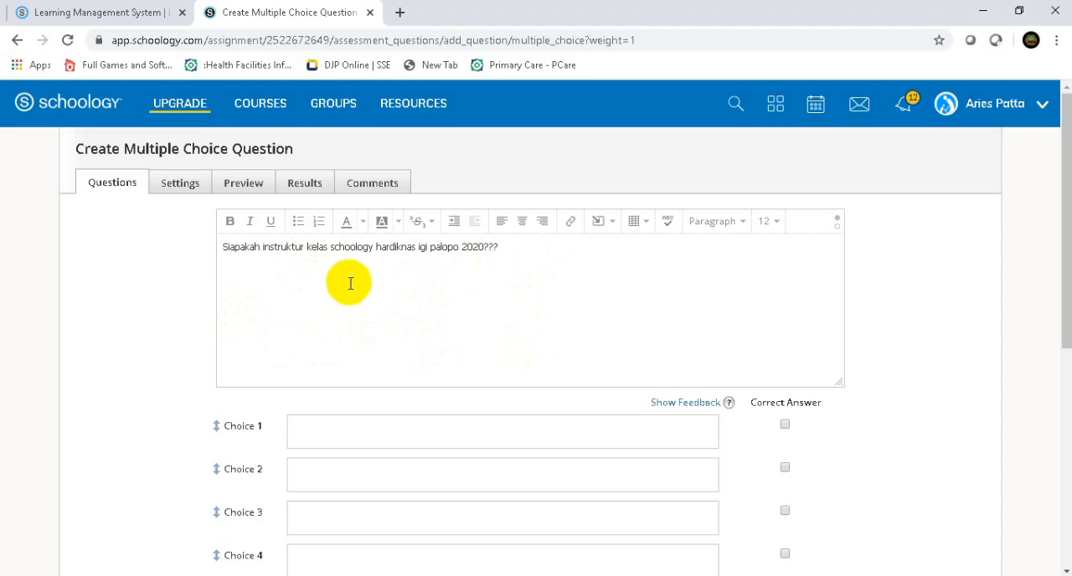
- Enter a person's full name as the answer text for Choice 1
left_click(312, 432)
scroll(318, 423, "down", 1)
scroll(318, 423, "up", 1)
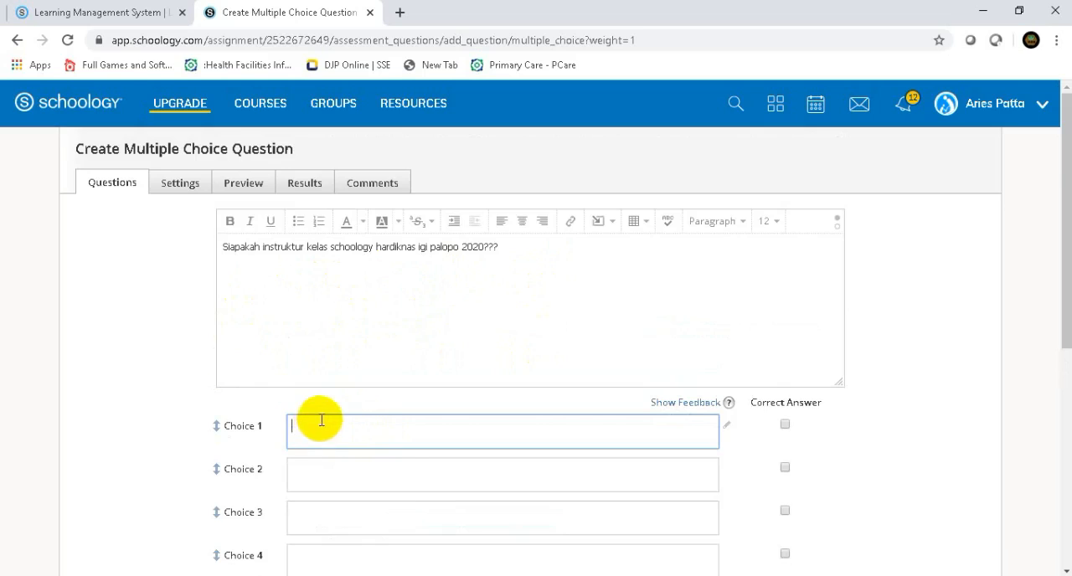
scroll(330, 439, "down", 2)
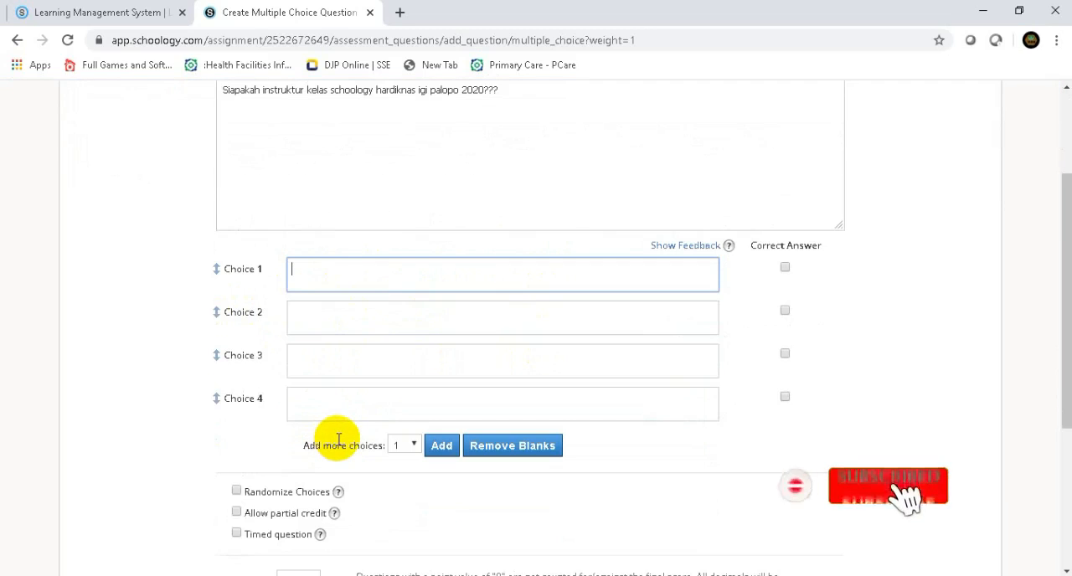
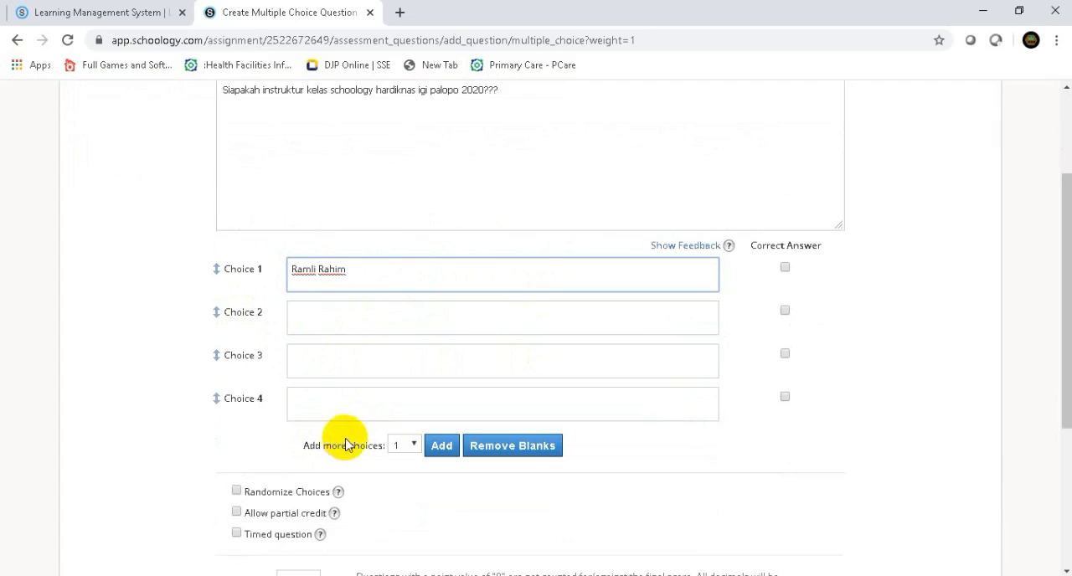
- Fill in Choice 2, Choice 3 and Choice 4 with a different person's name each
left_click(314, 323)
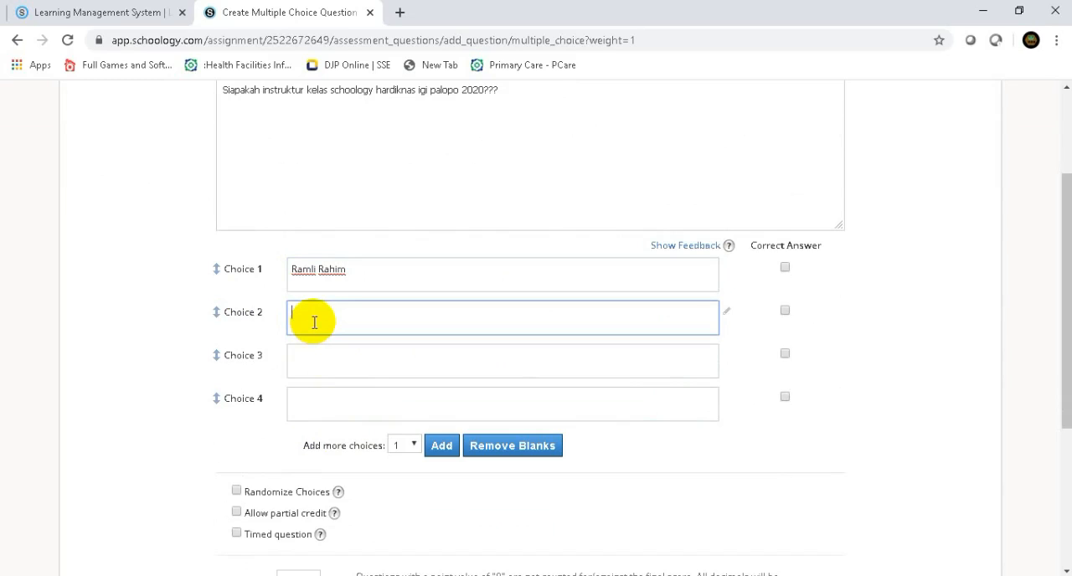
type("Imros")
left_click(310, 355)
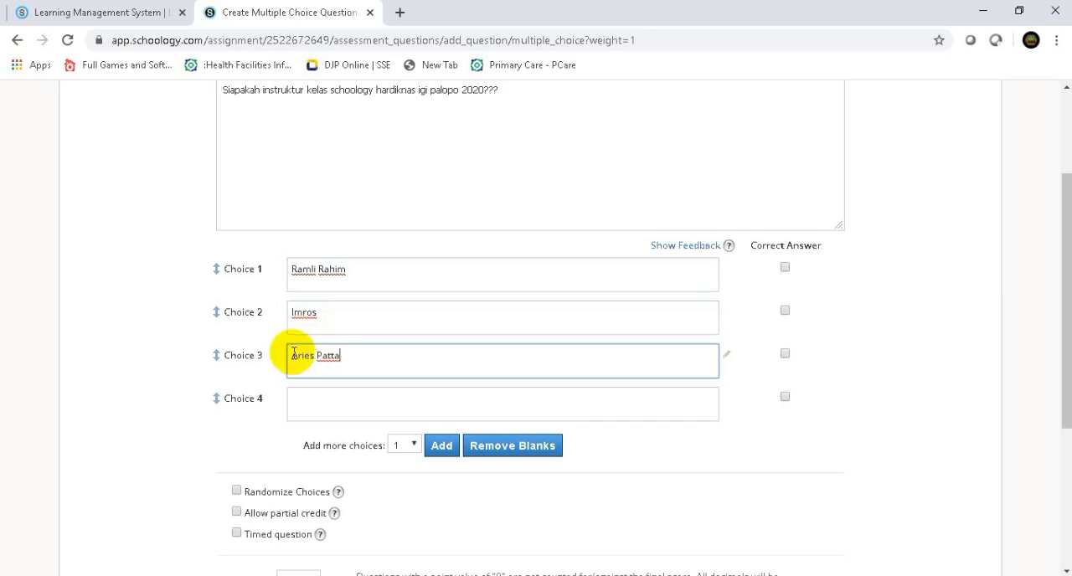
left_click(311, 409)
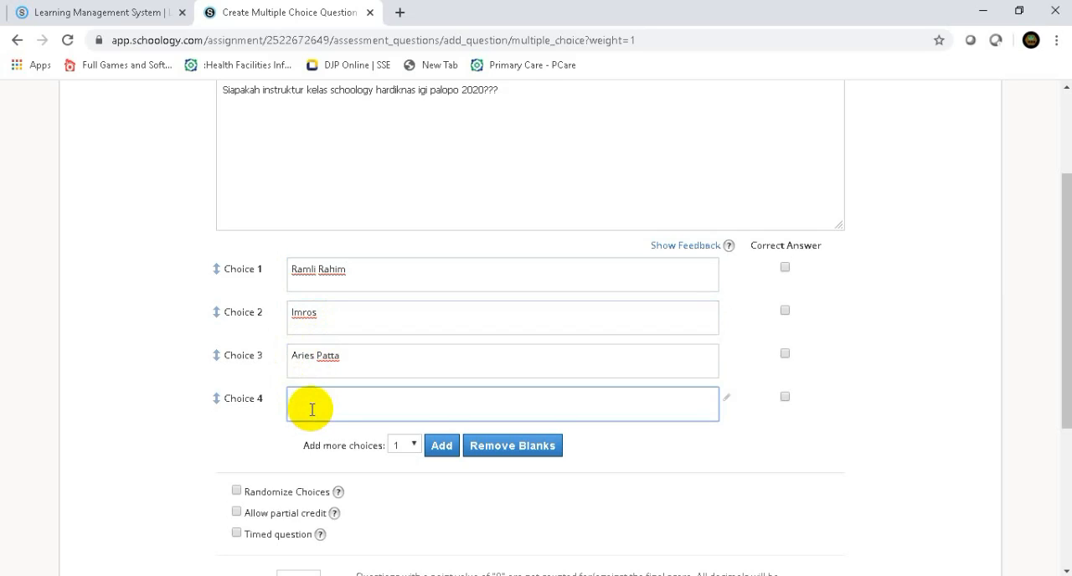
type("Edi")
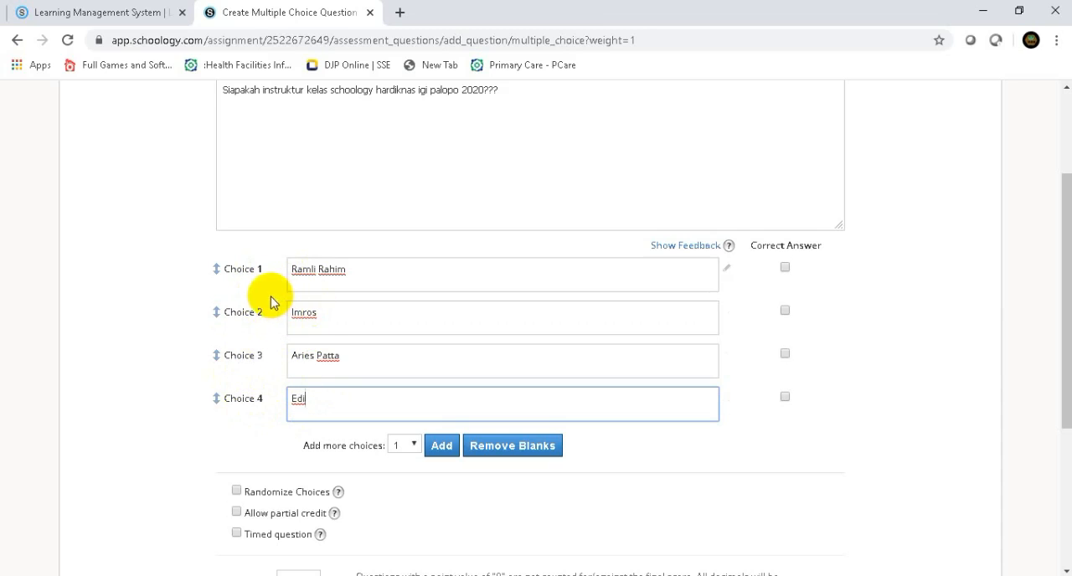
- Add one more answer choice and enter a person's name as the text of Choice 5
left_click(441, 450)
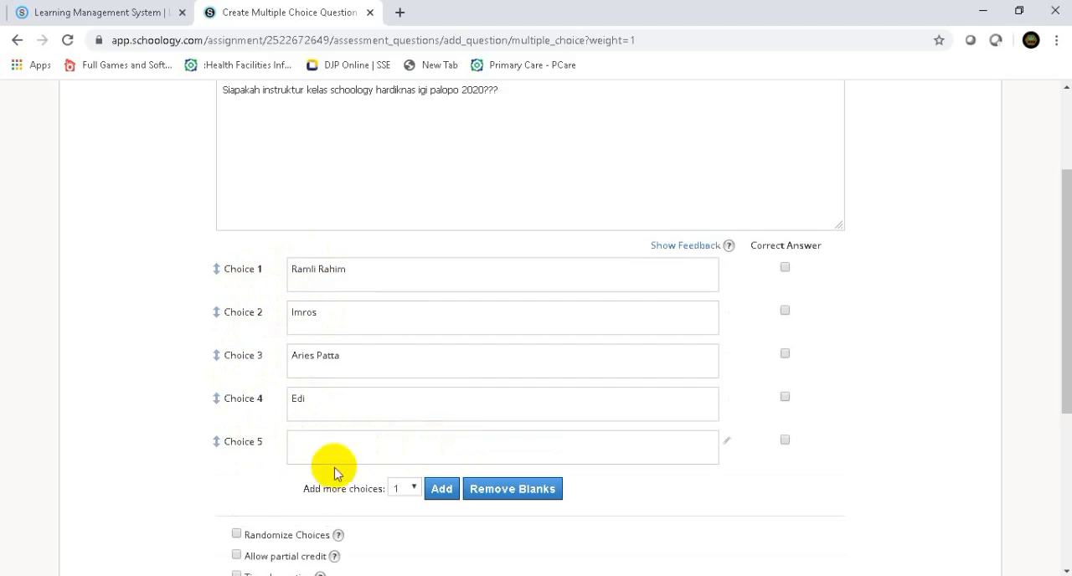
left_click(305, 444)
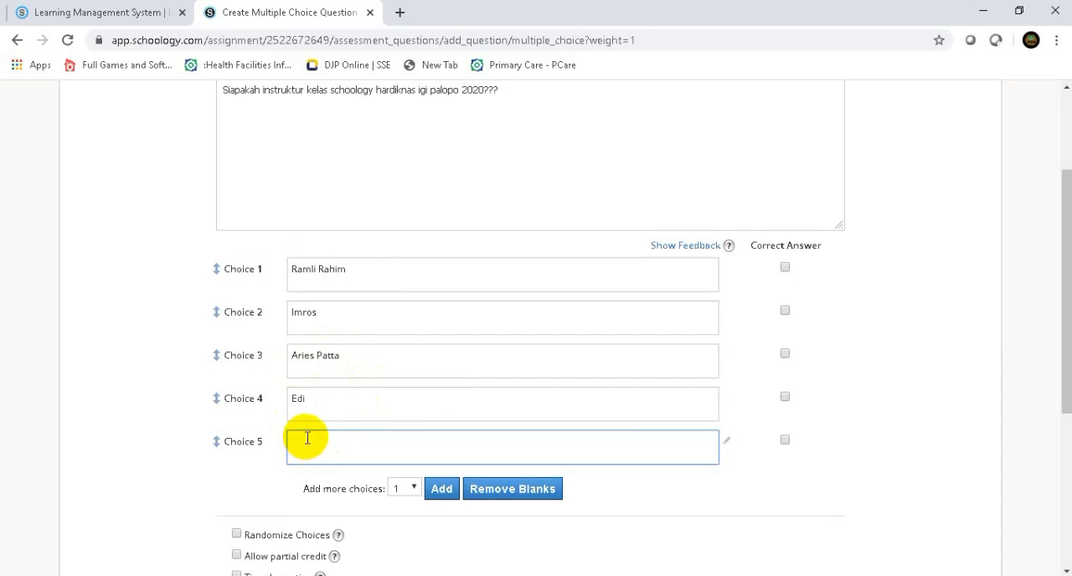
type("Maesuri")
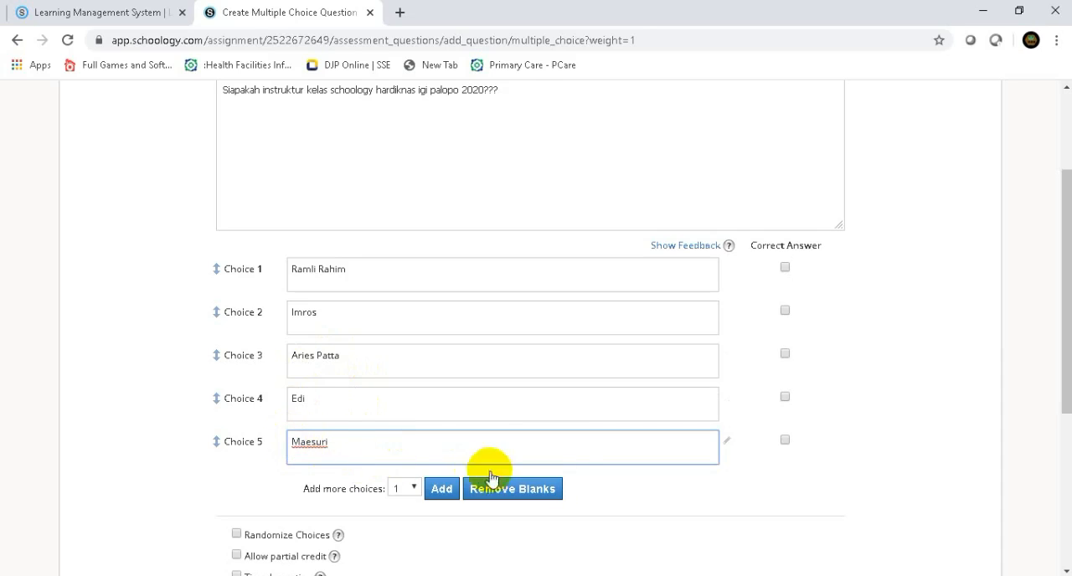
- Mark Choice 3 as the correct answer and enable Randomize Choices for the question
left_click(866, 469)
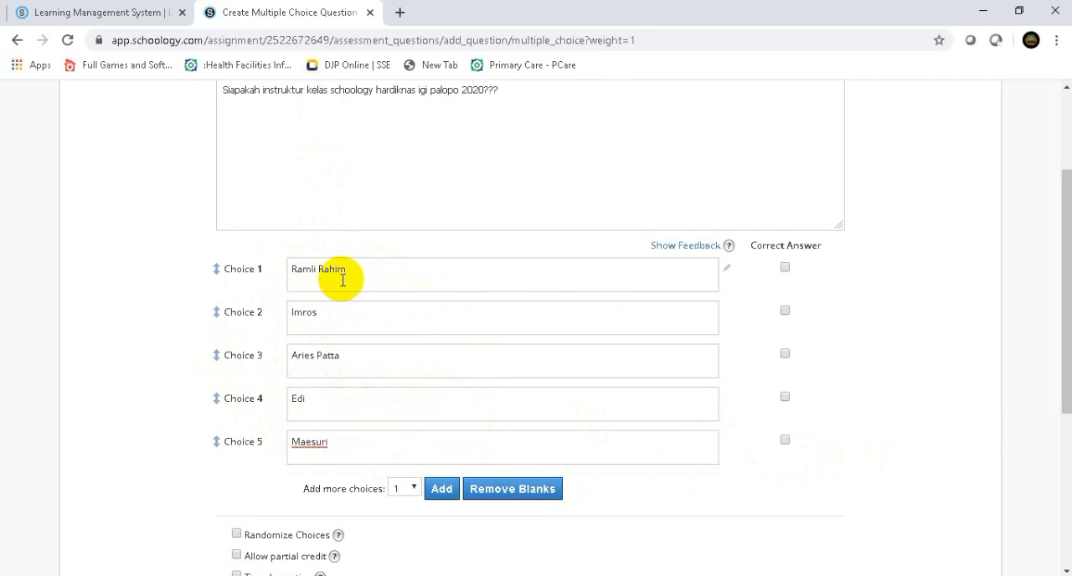
left_click(785, 354)
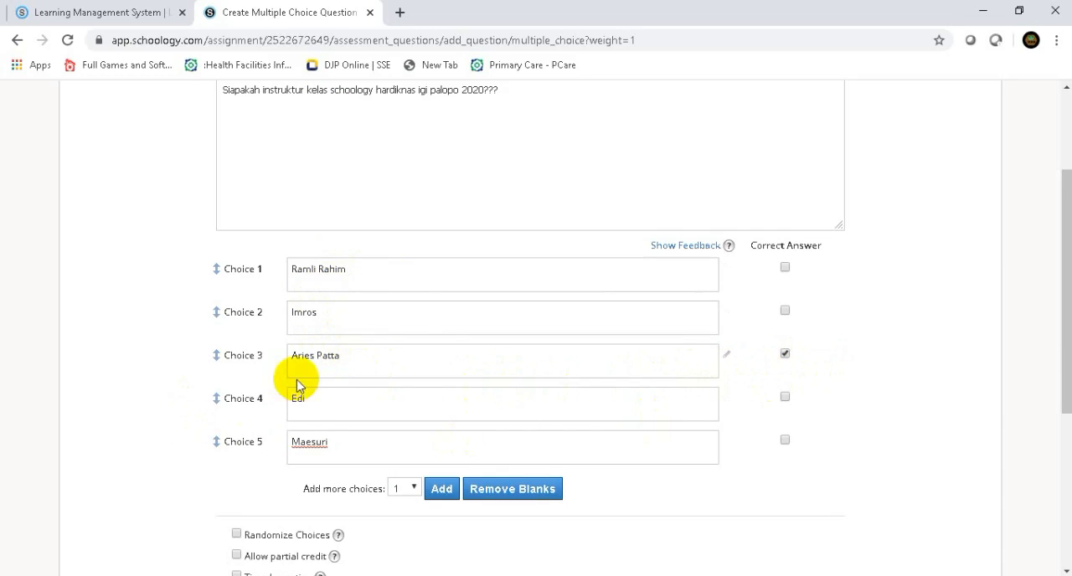
scroll(255, 431, "down", 2)
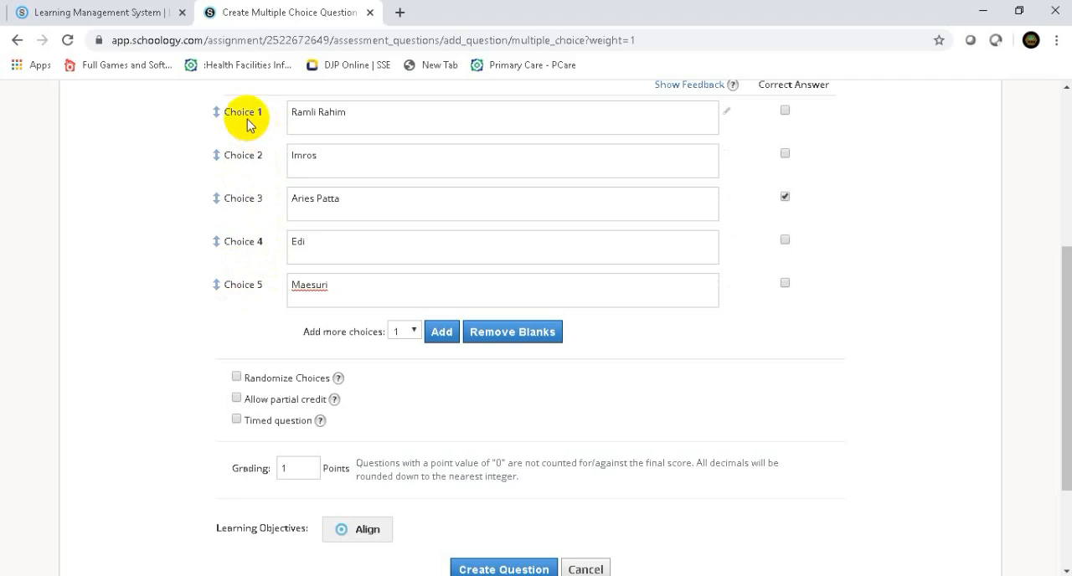
left_click(237, 377)
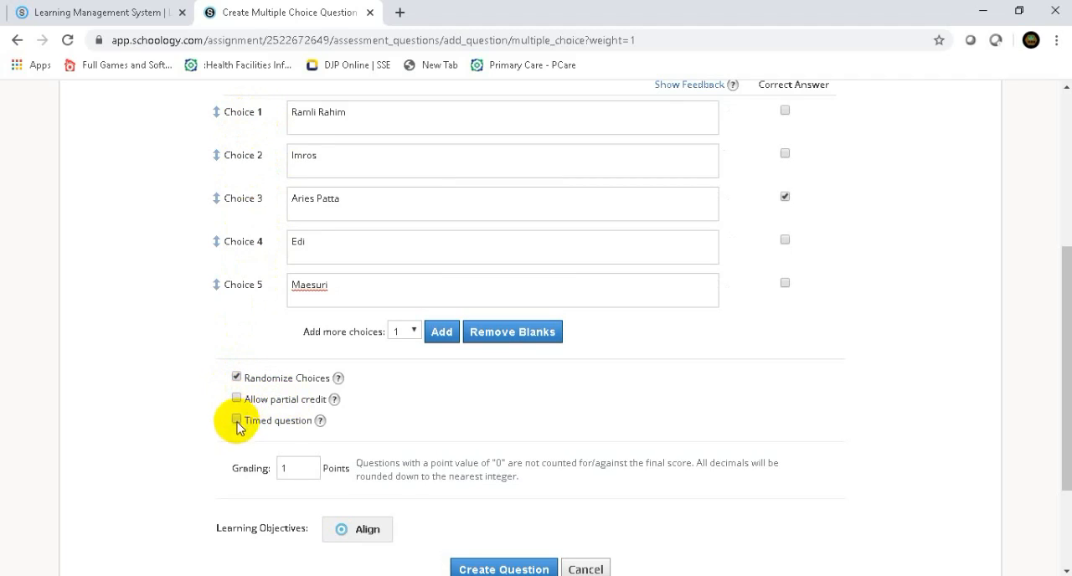
left_click(237, 420)
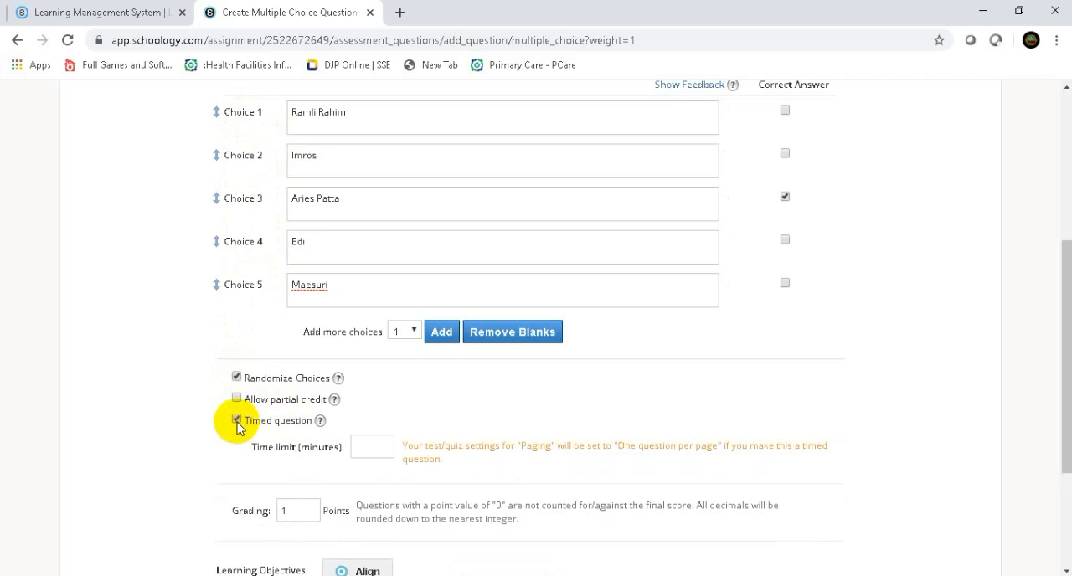
left_click(369, 448)
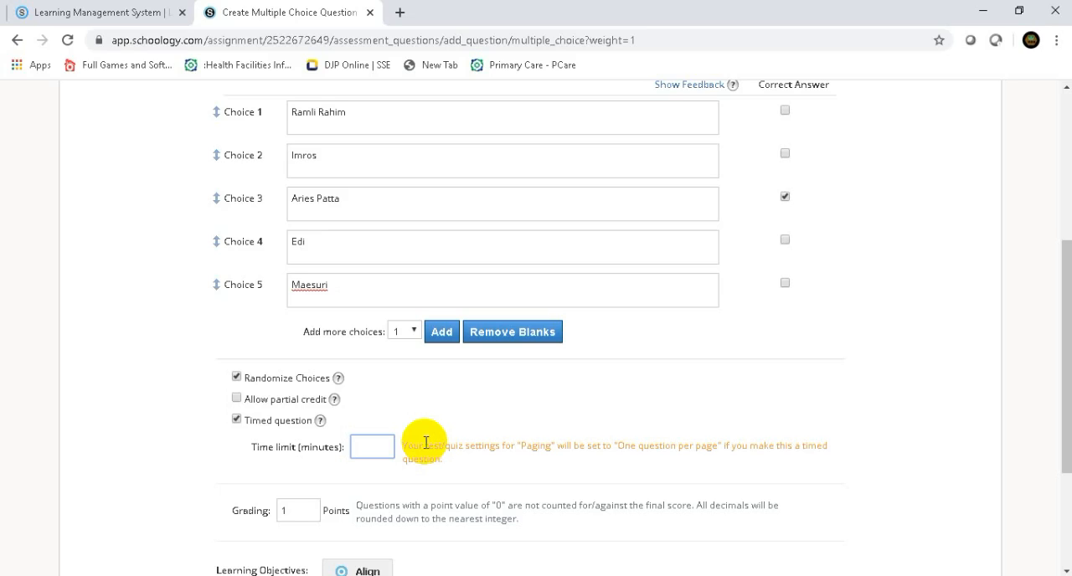
left_click(237, 421)
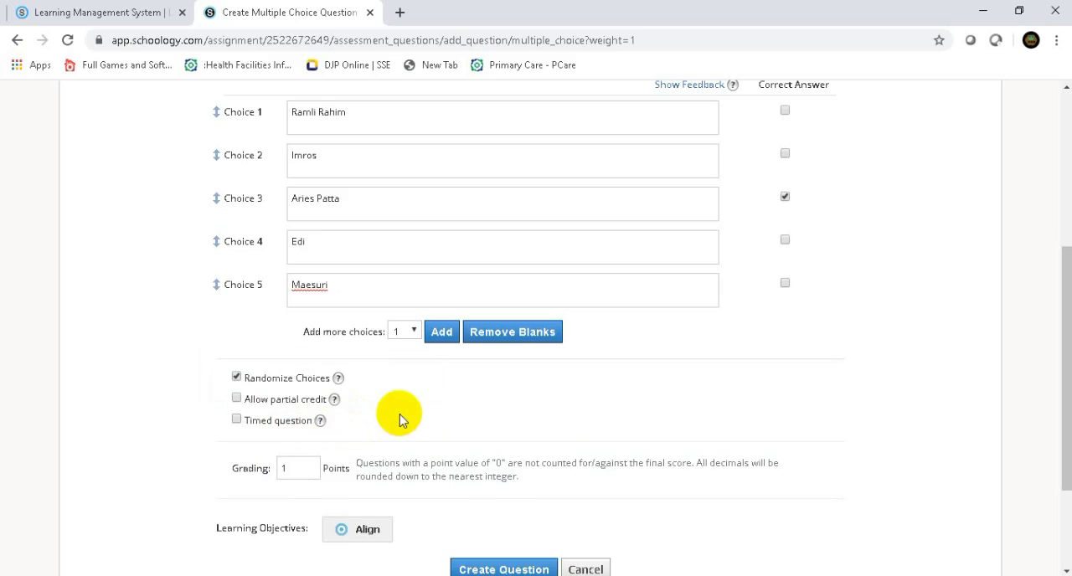
- Create the question and start another multiple choice question in Quiz 1
scroll(400, 419, "down", 3)
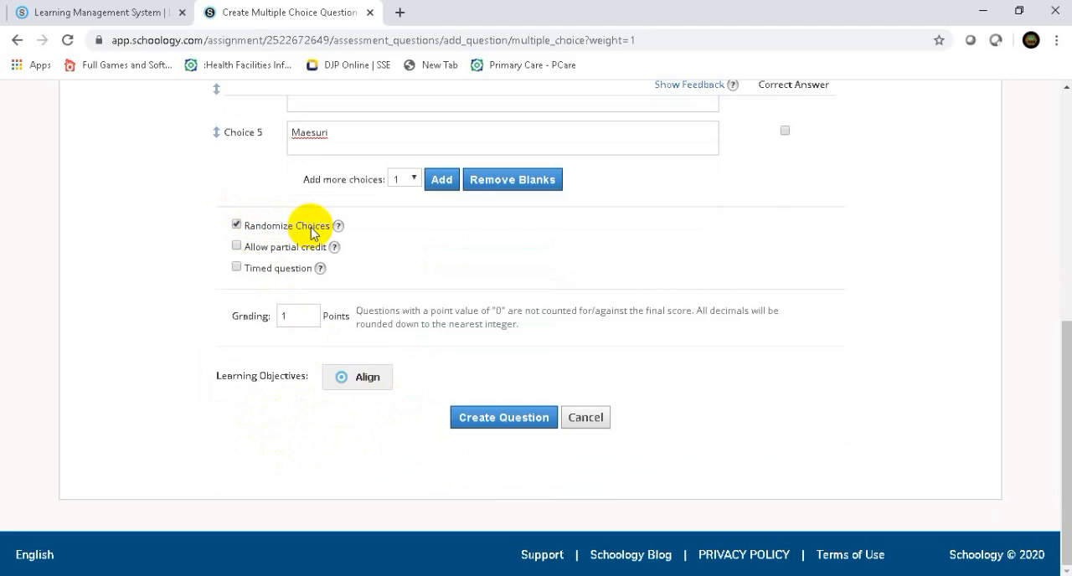
left_click(503, 419)
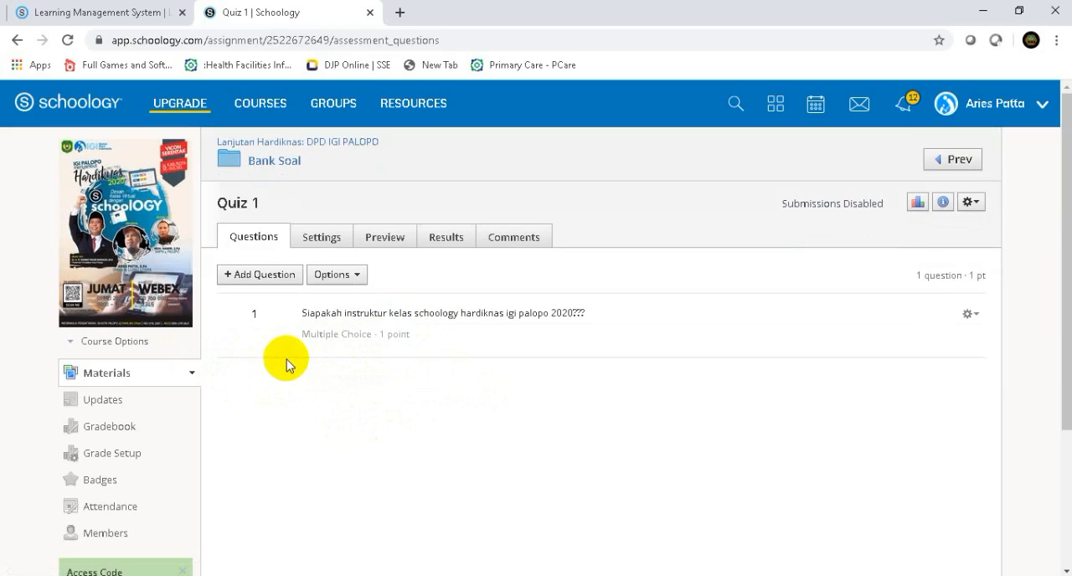
left_click(249, 280)
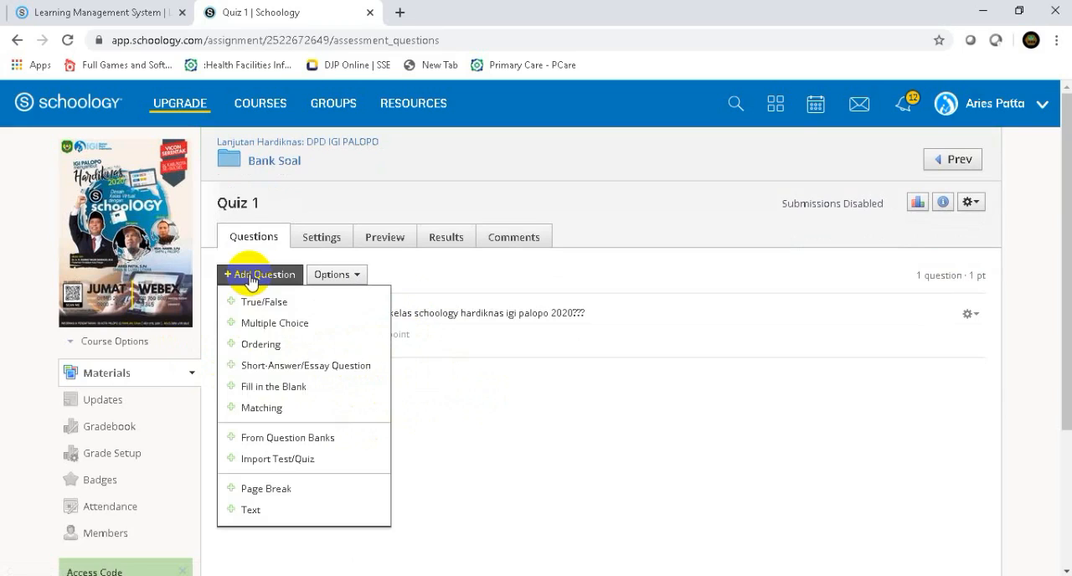
left_click(261, 323)
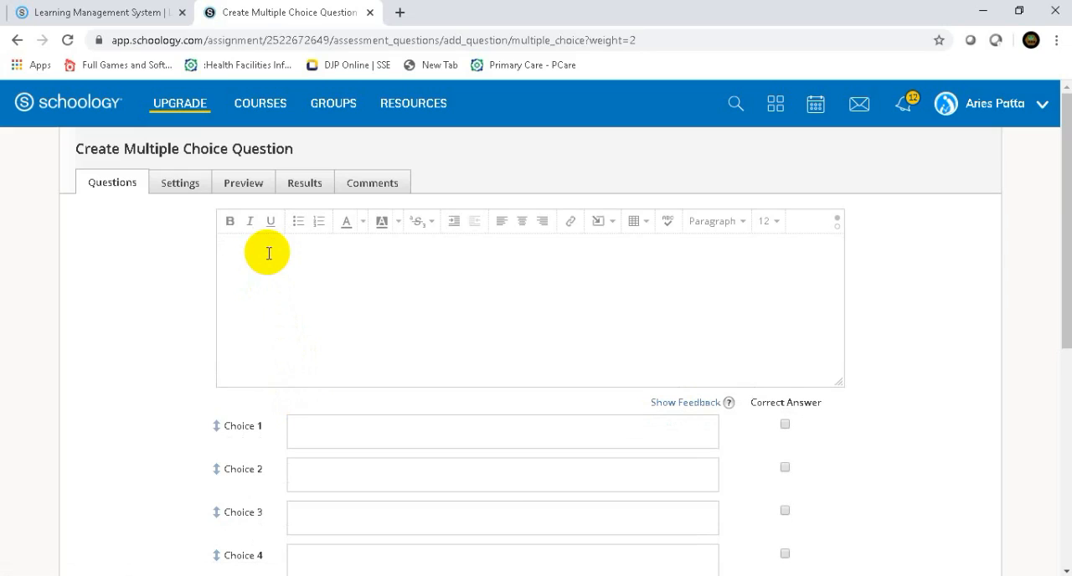
- Start a math equation in the new question's text and build the fraction 1/2 in it
left_click(280, 251)
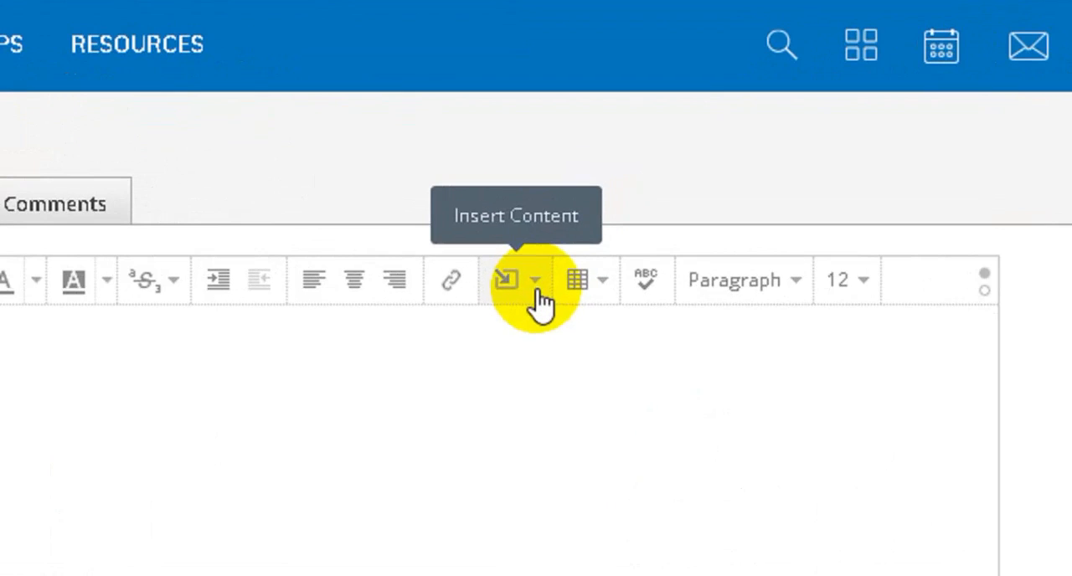
left_click(536, 282)
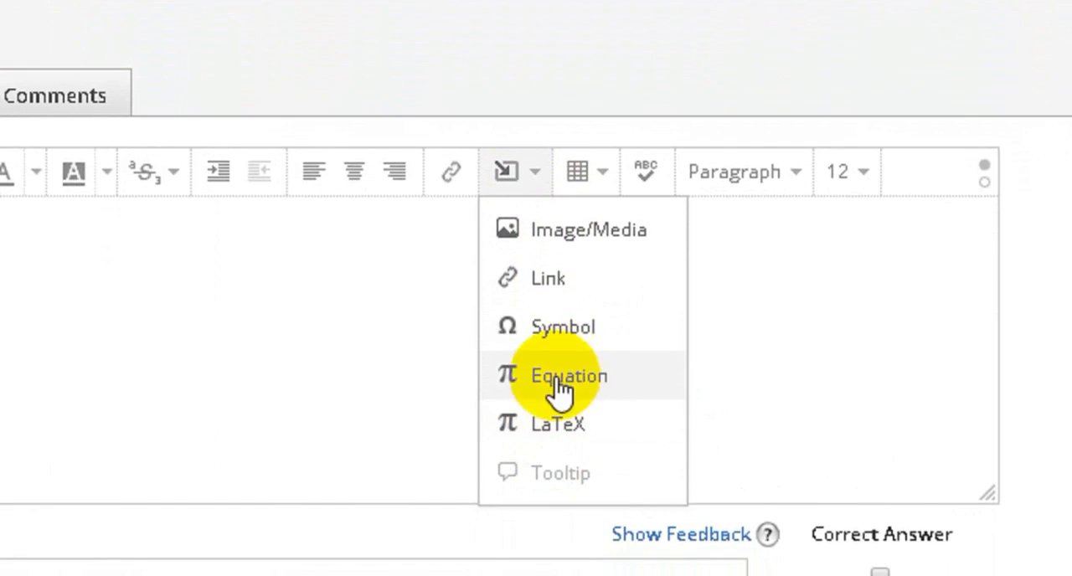
left_click(570, 376)
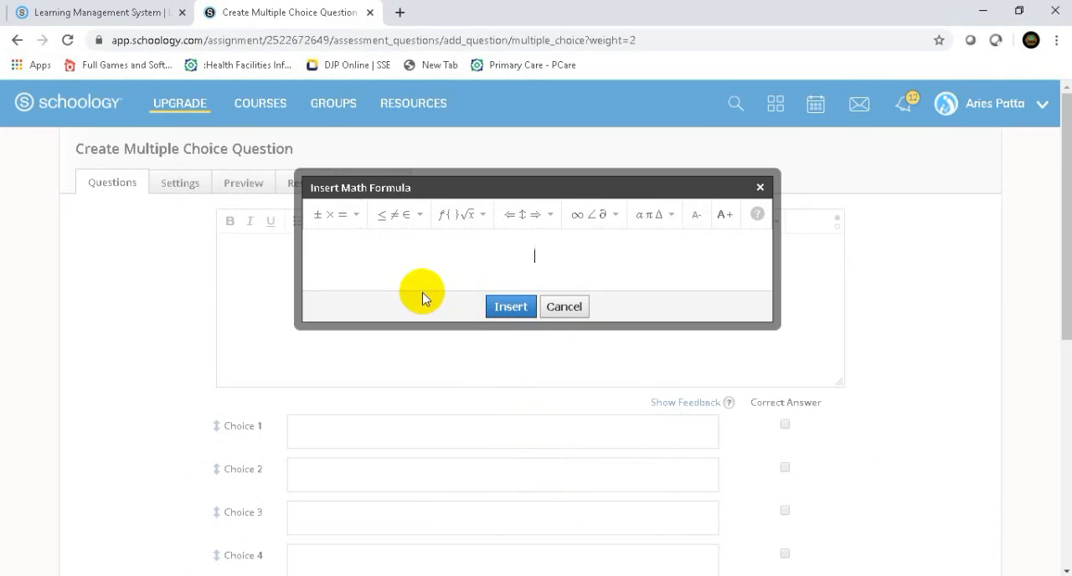
left_click(357, 217)
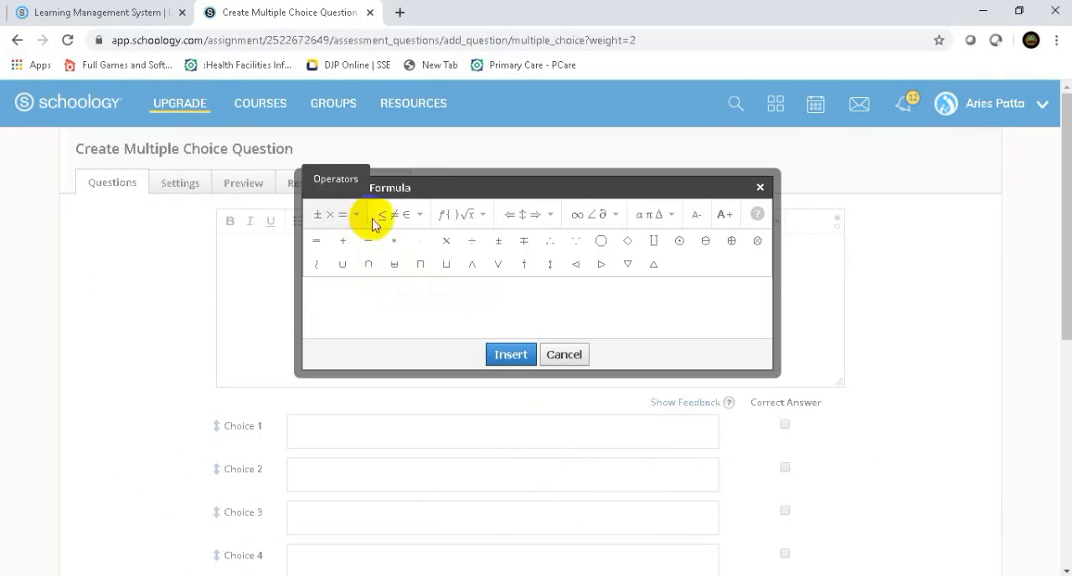
left_click(421, 221)
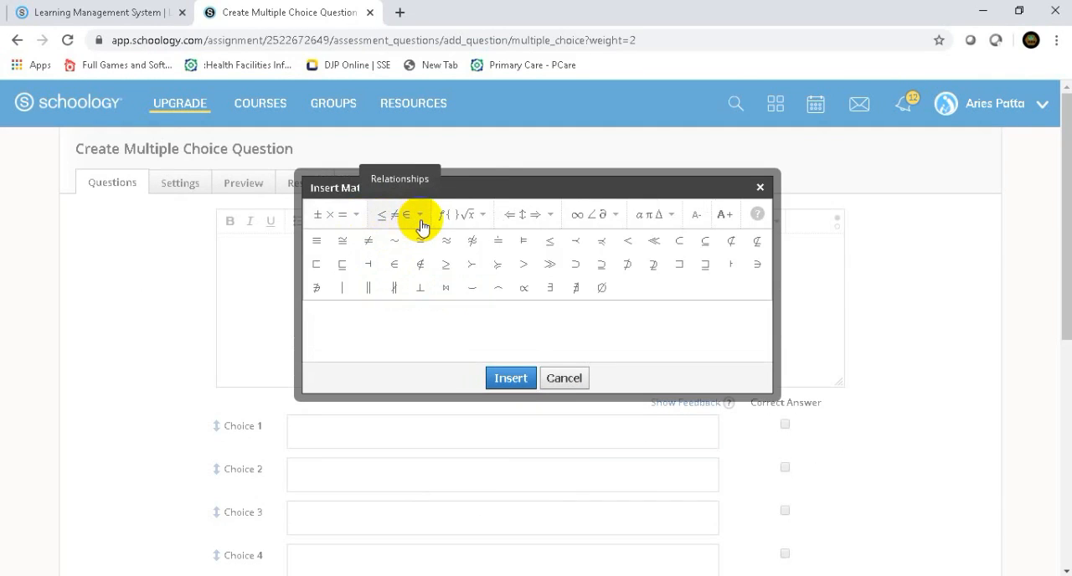
left_click(489, 222)
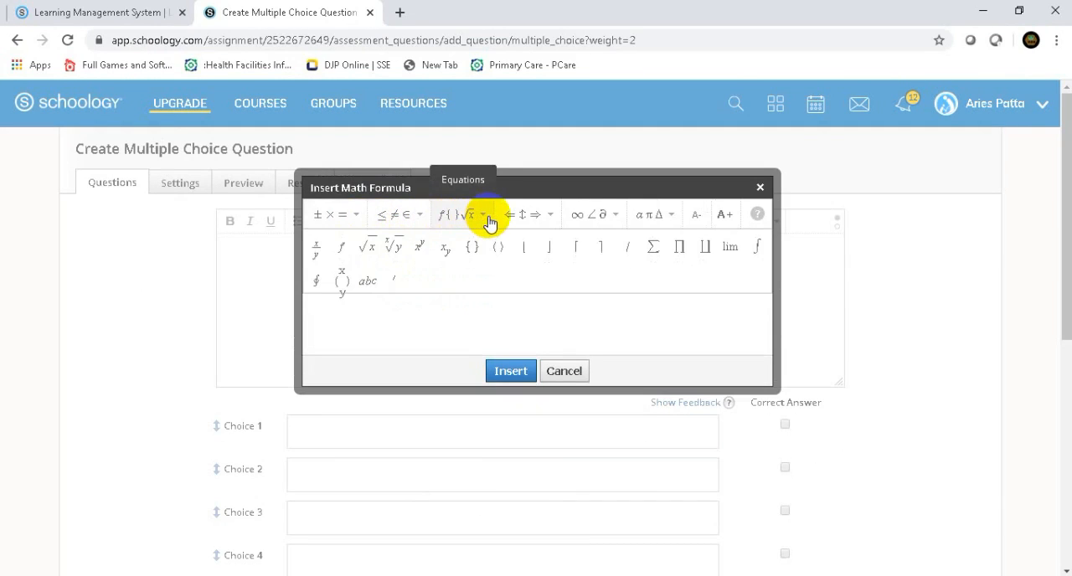
left_click(316, 251)
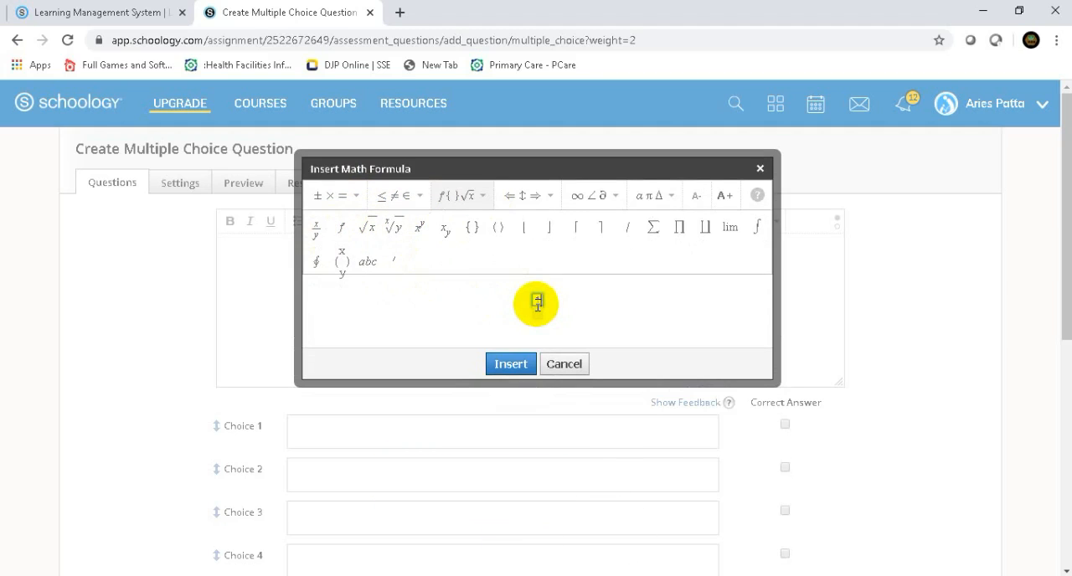
left_click(538, 310)
left_click(553, 304)
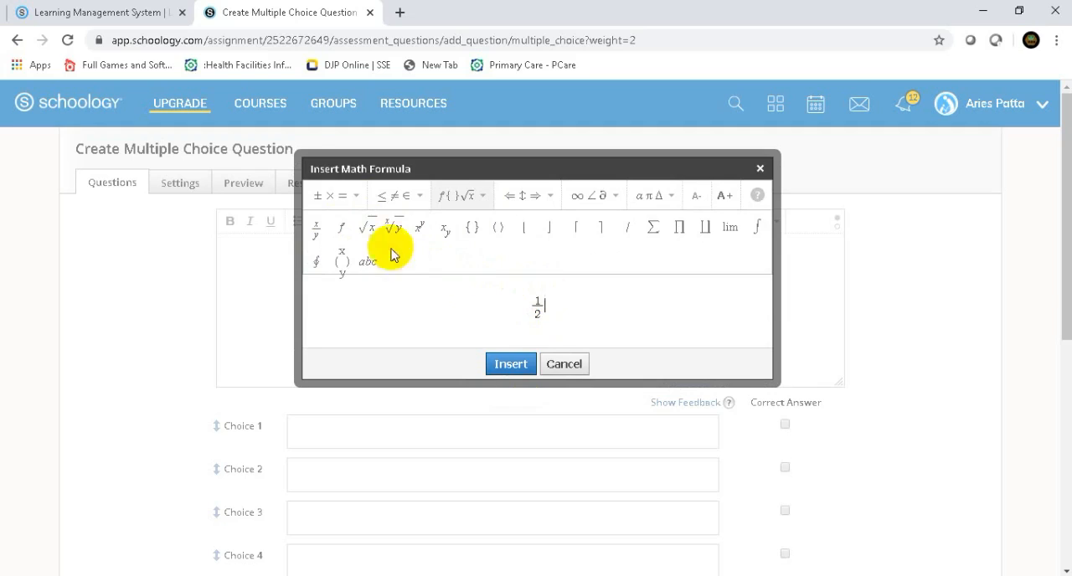
- Extend the formula with a plus sign and a second fraction 1/2
left_click(361, 198)
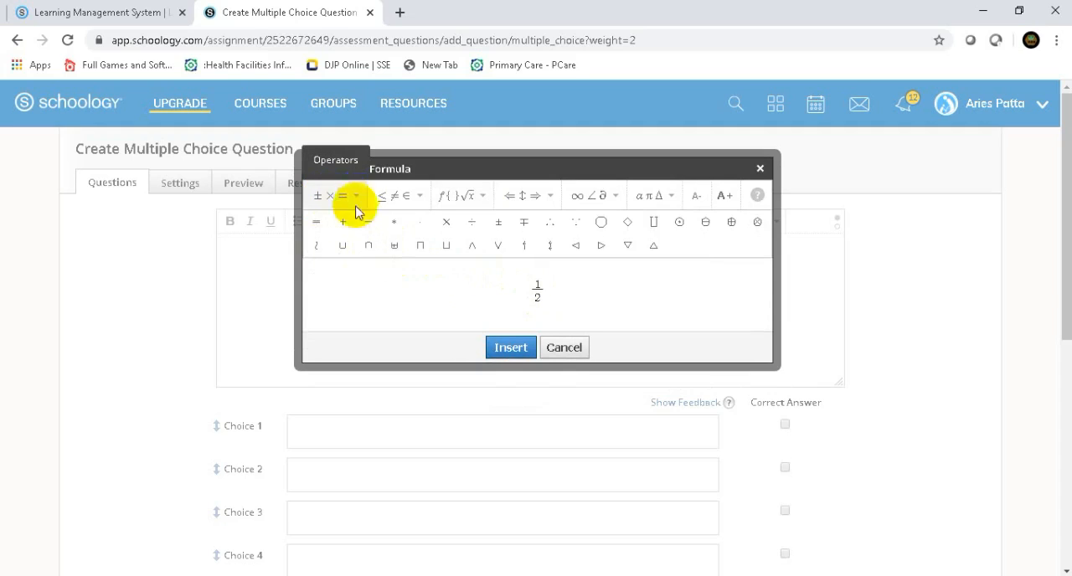
left_click(342, 225)
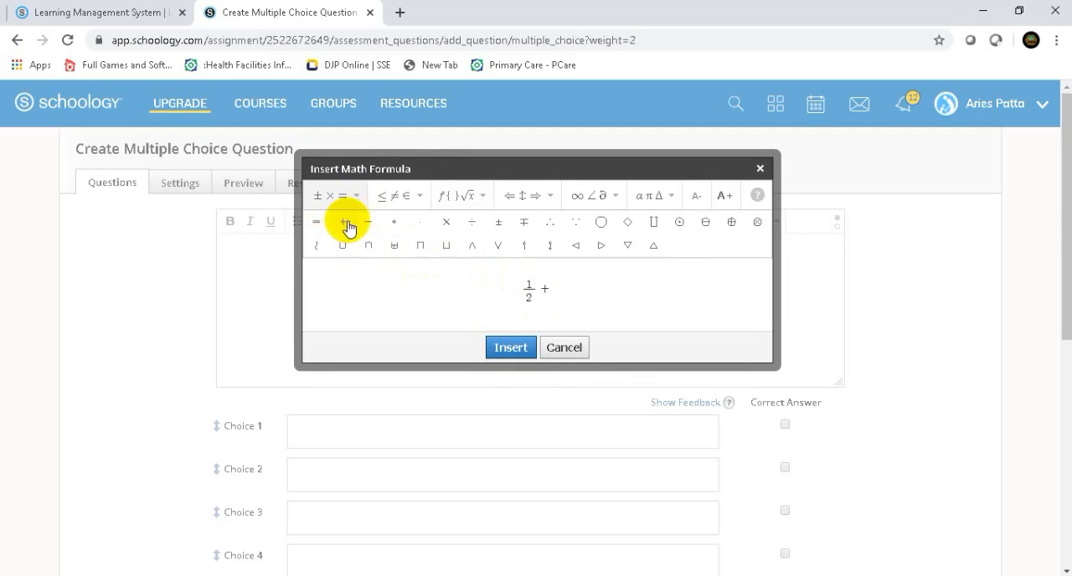
left_click(421, 199)
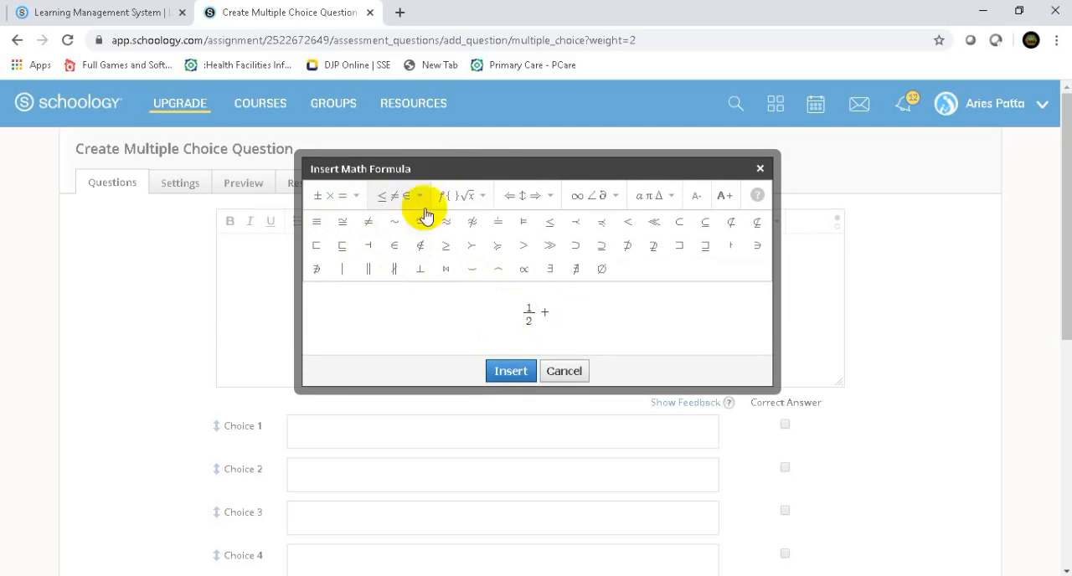
left_click(485, 199)
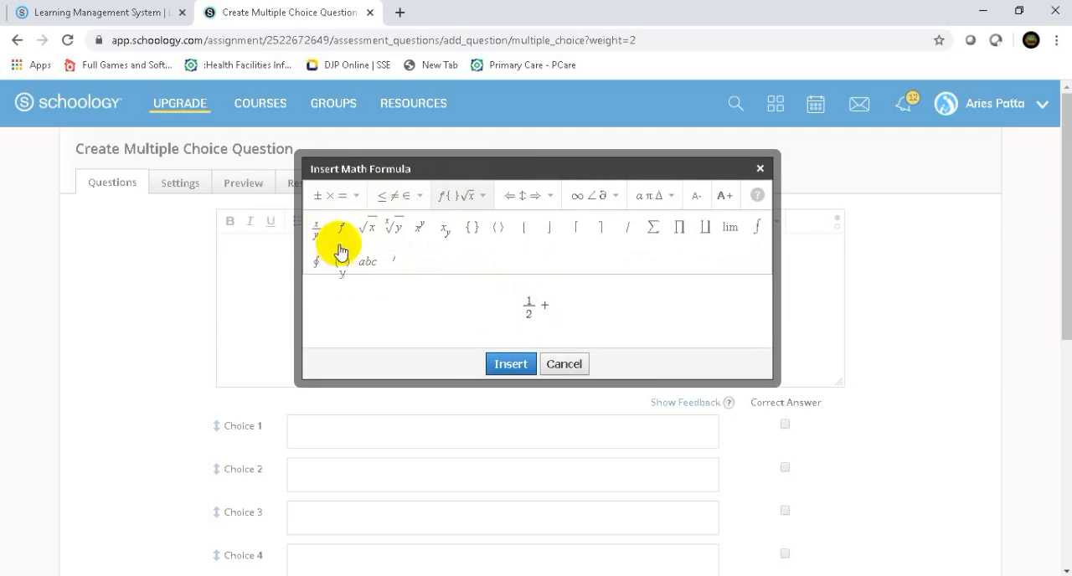
left_click(316, 233)
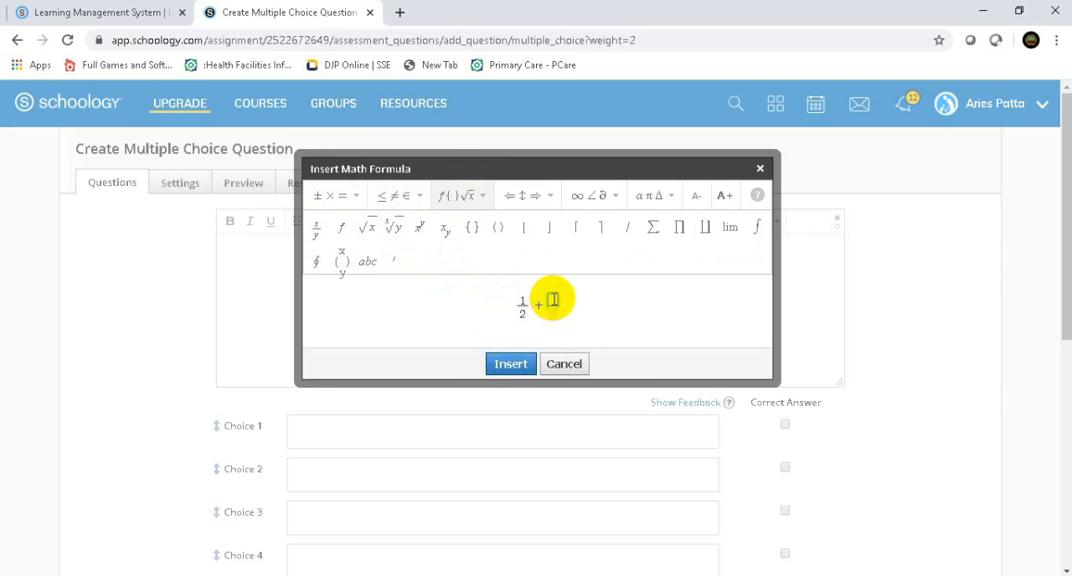
type("1")
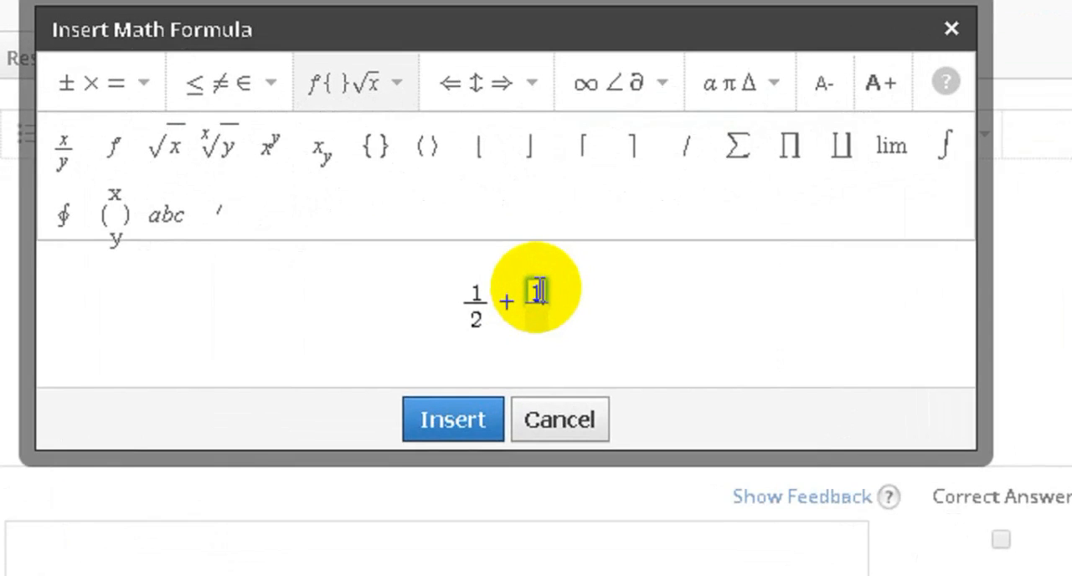
key("BackSpace")
type("1")
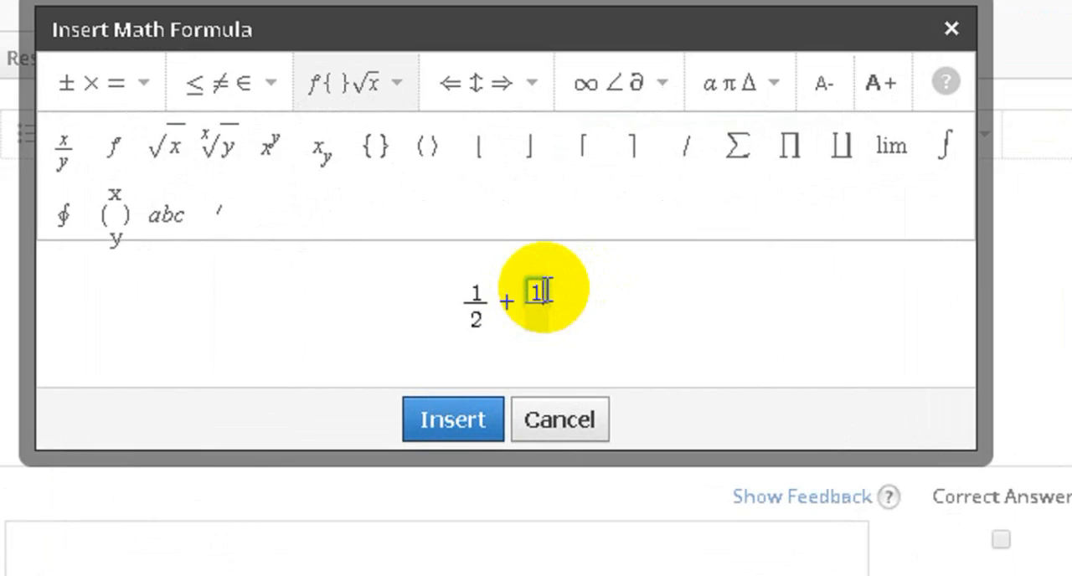
type("/")
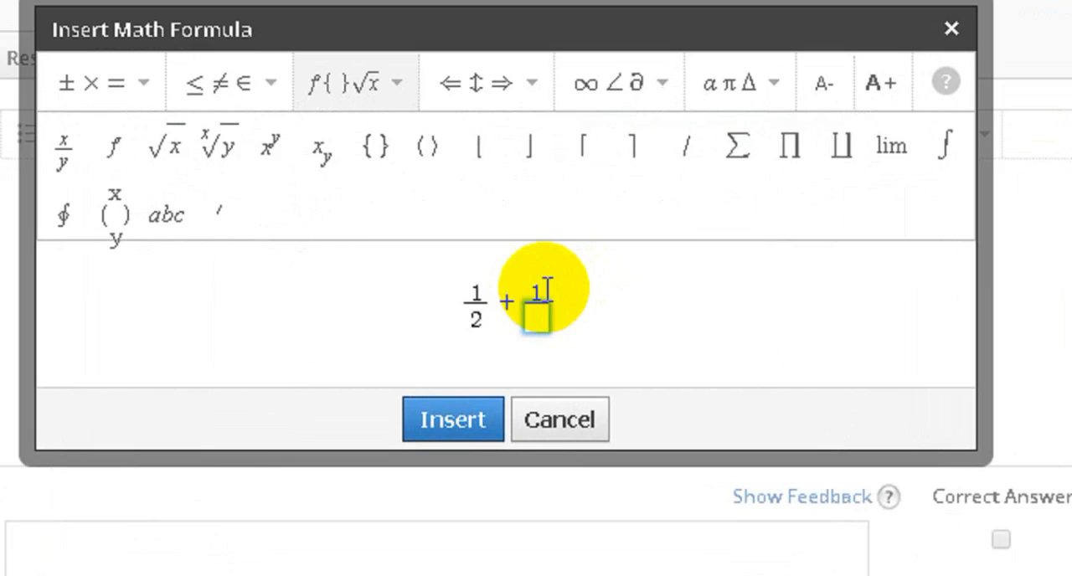
type("2")
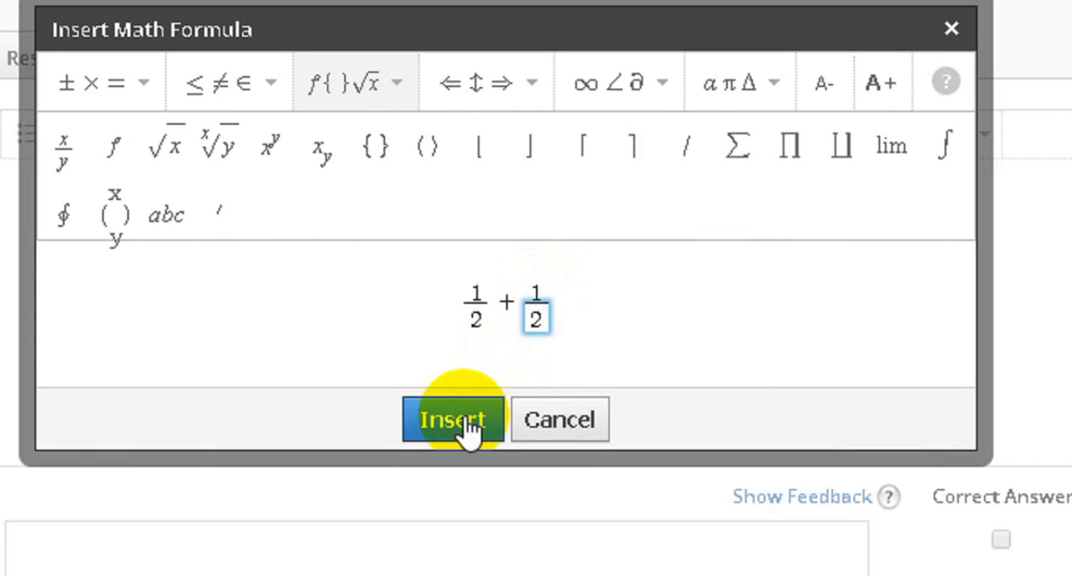
- Complete the formula with an equals sign and the dotted blank "......", and insert it into the question text
left_click(573, 304)
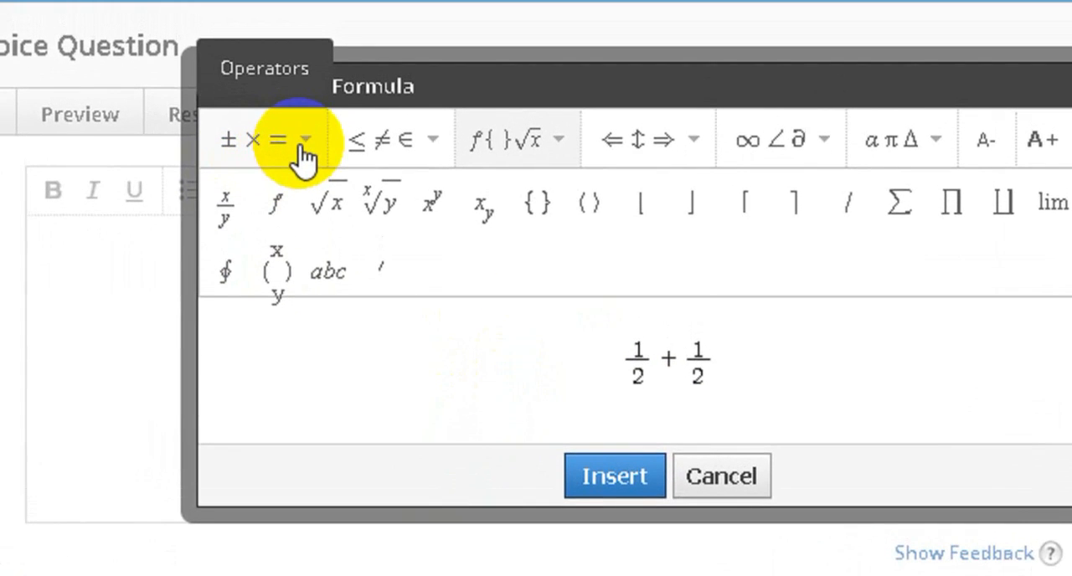
left_click(266, 100)
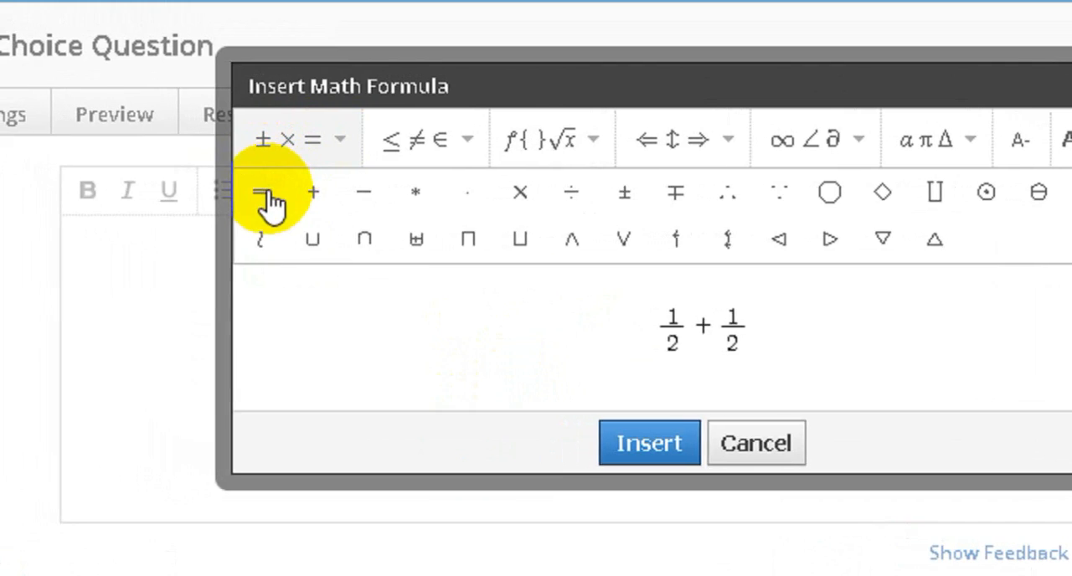
left_click(238, 190)
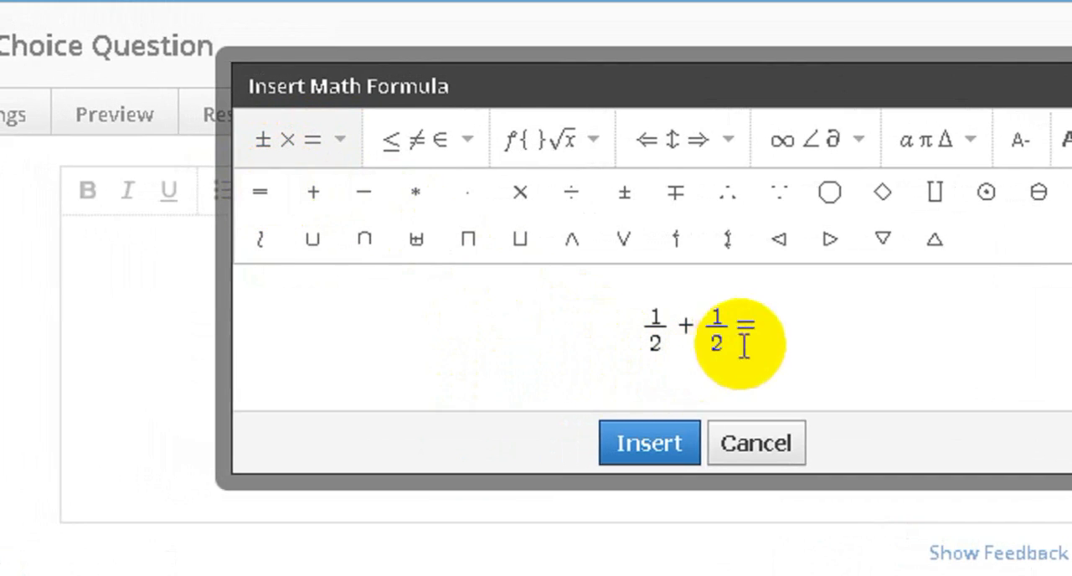
type("......")
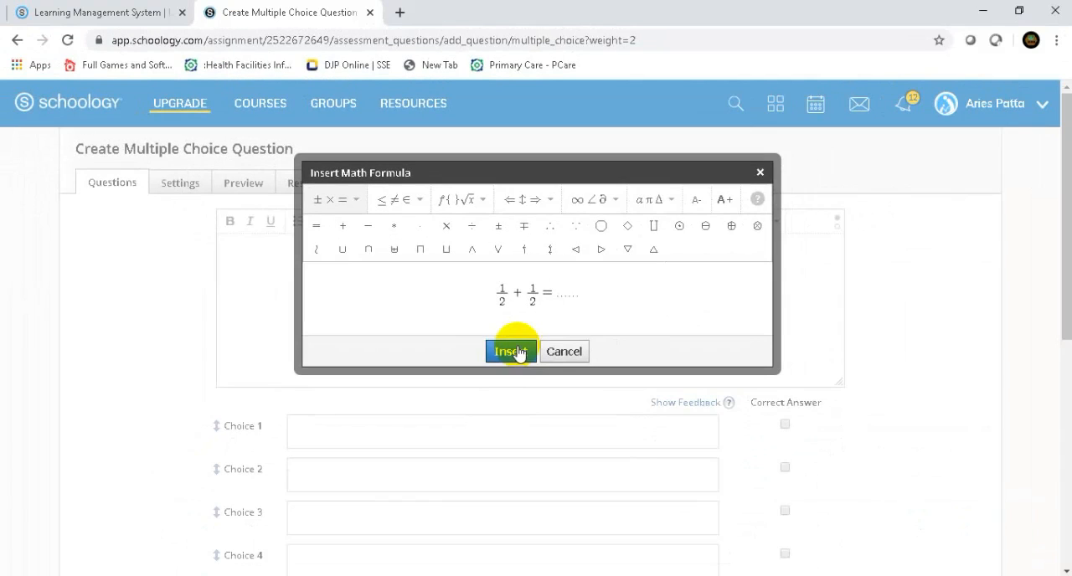
left_click(517, 351)
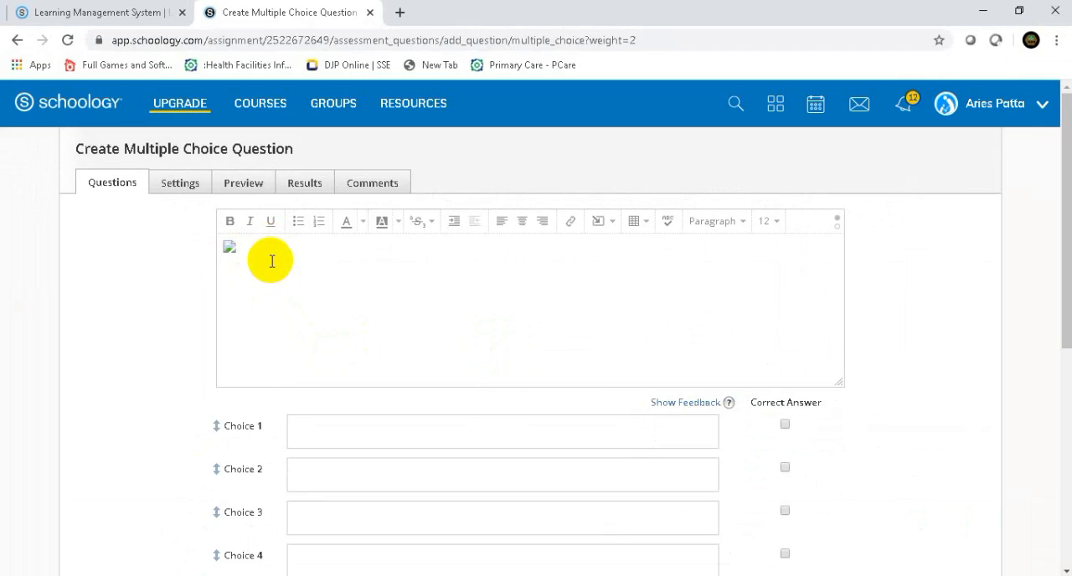
- Enter 1 as the text of Choice 1
left_click(311, 443)
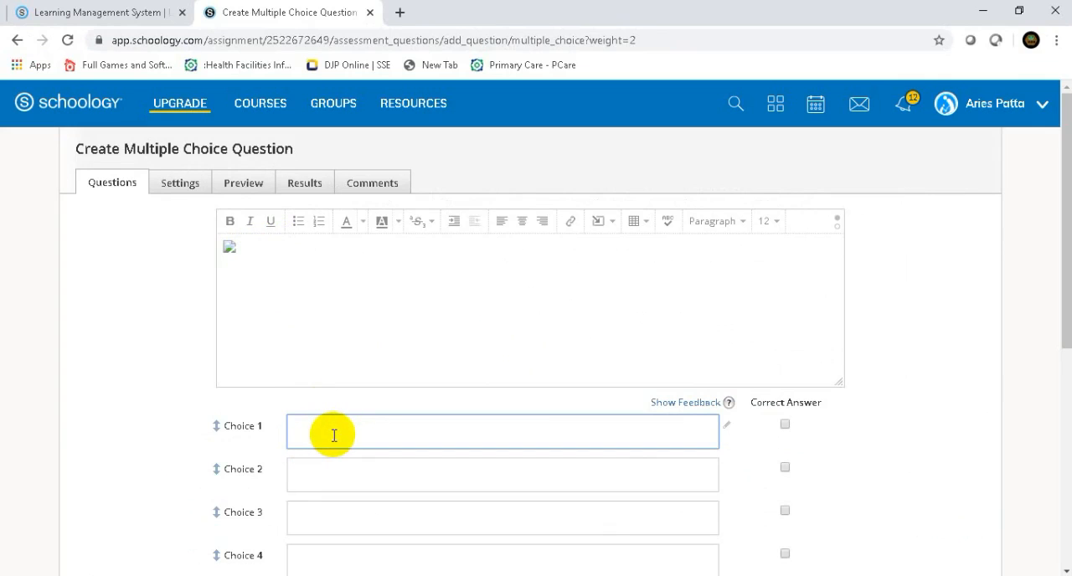
left_click(231, 248)
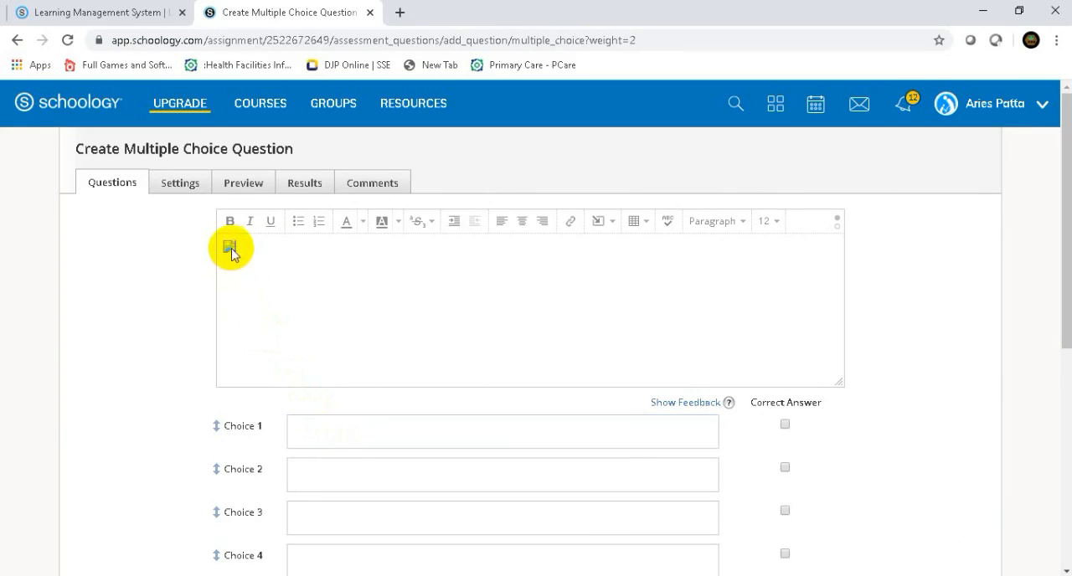
left_click(230, 249)
left_click(281, 271)
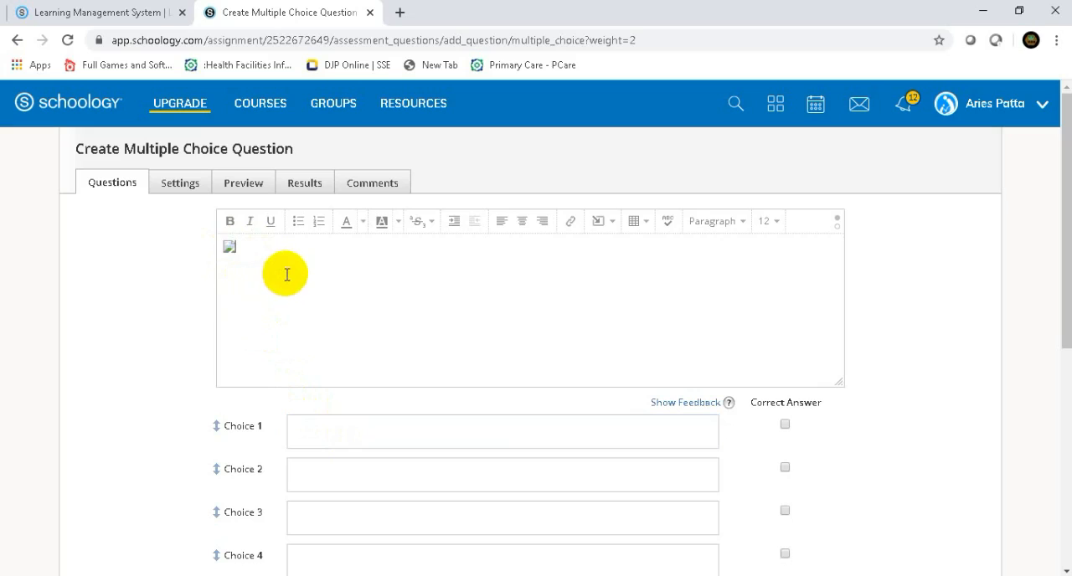
left_click(305, 446)
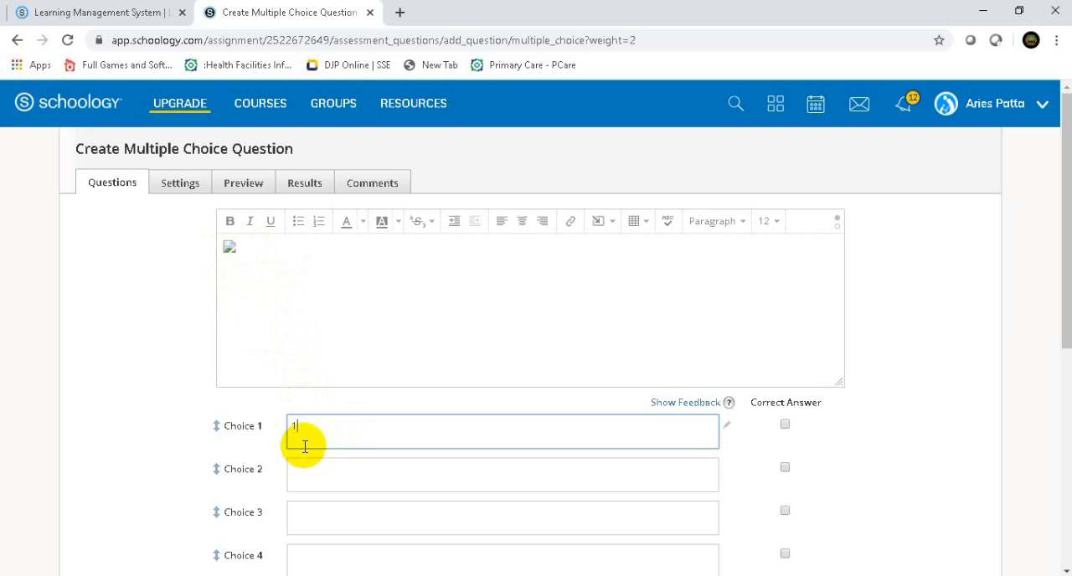
left_click(295, 483)
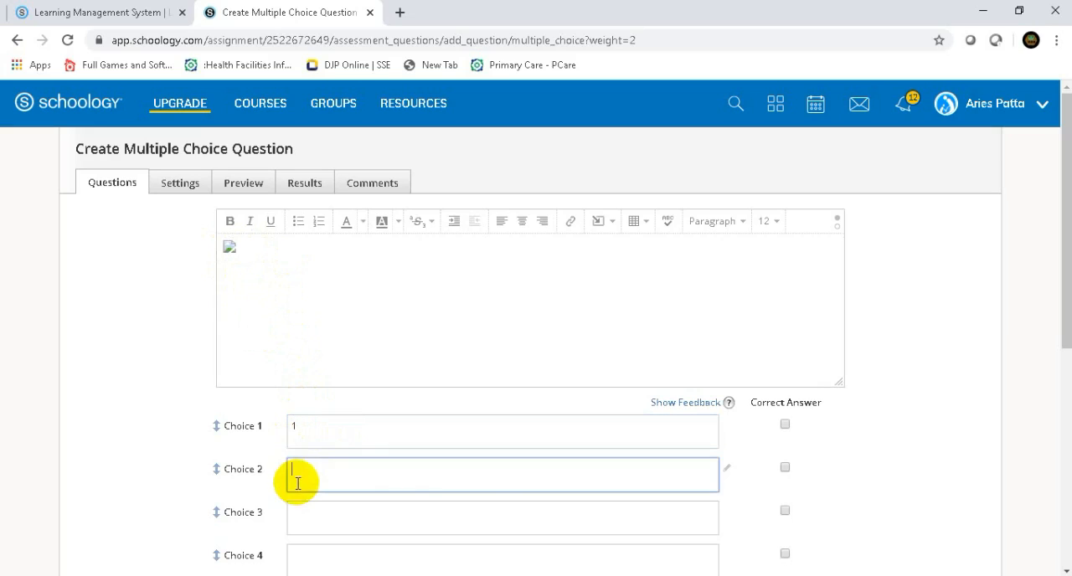
left_click(727, 471)
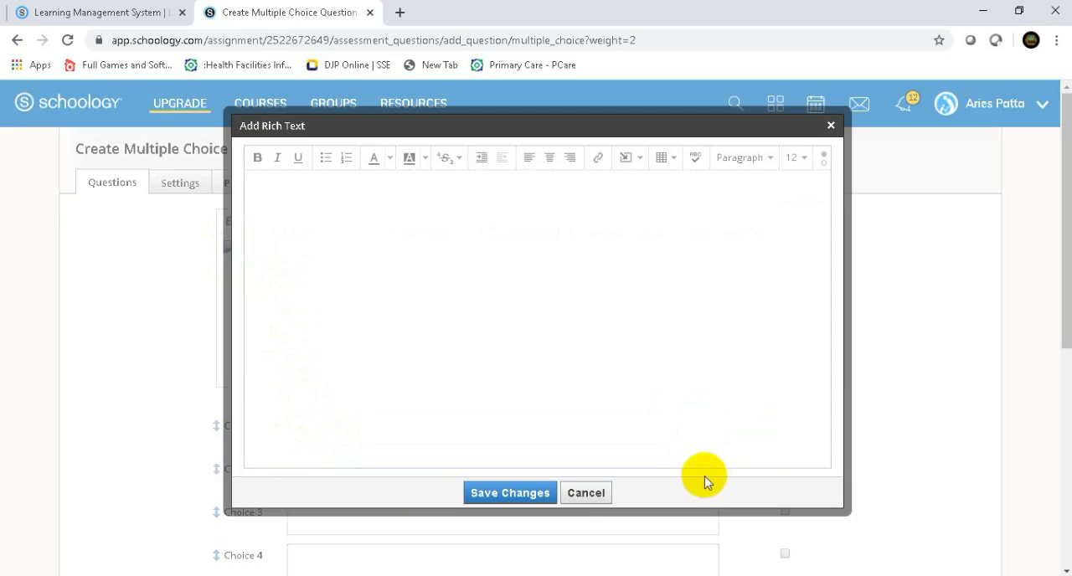
left_click(586, 493)
- Start a math equation in Choice 2's rich-text editor and add an empty fraction to it
left_click(330, 477)
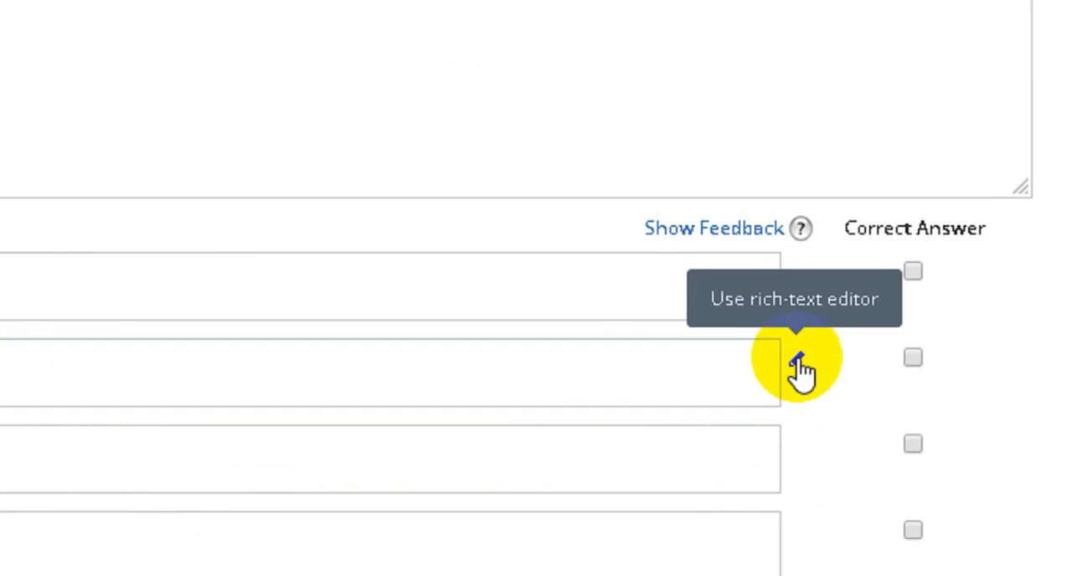
left_click(797, 361)
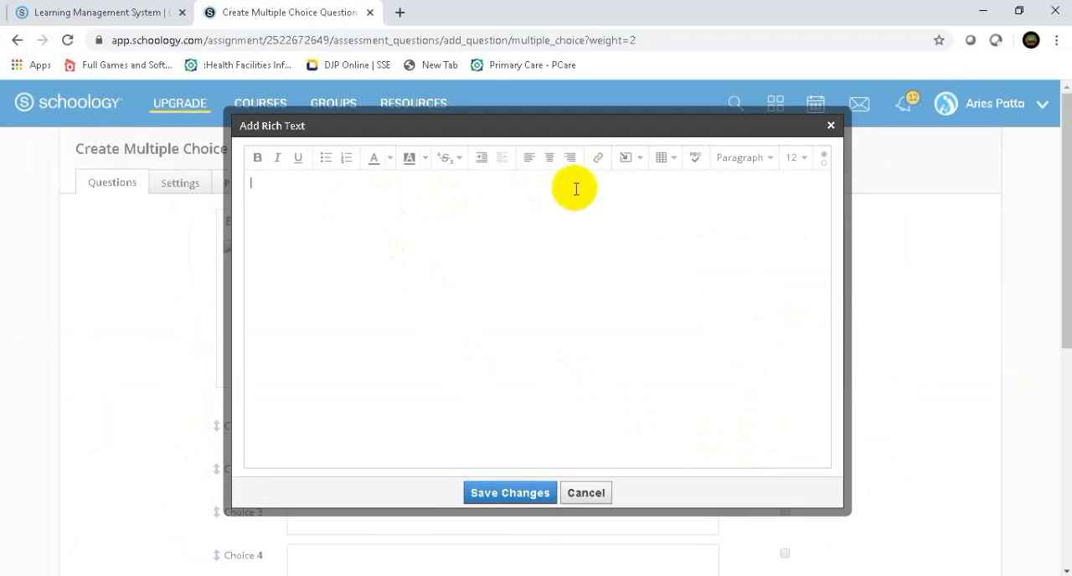
left_click(641, 164)
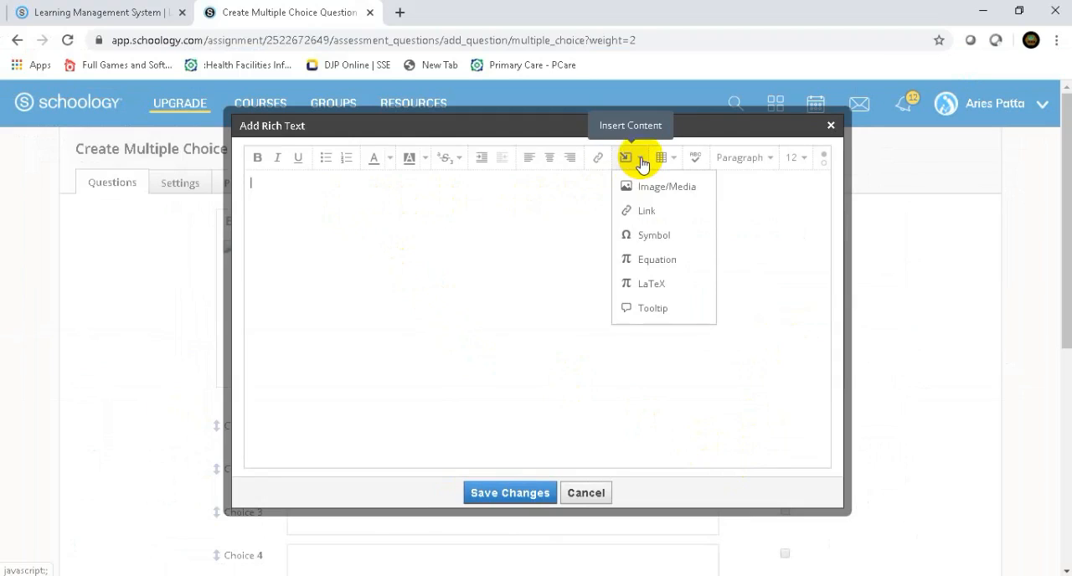
left_click(643, 260)
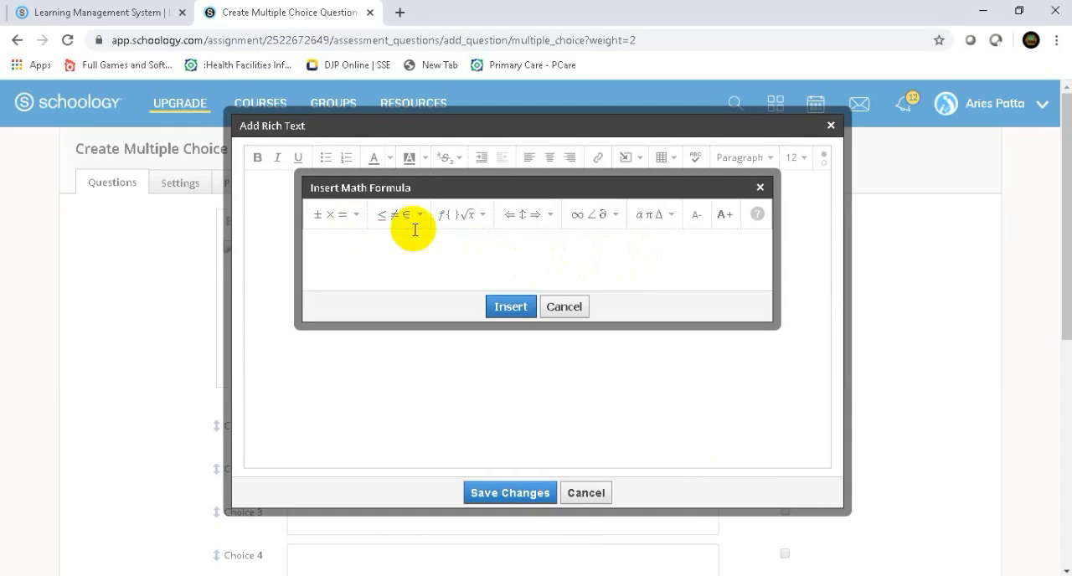
left_click(482, 231)
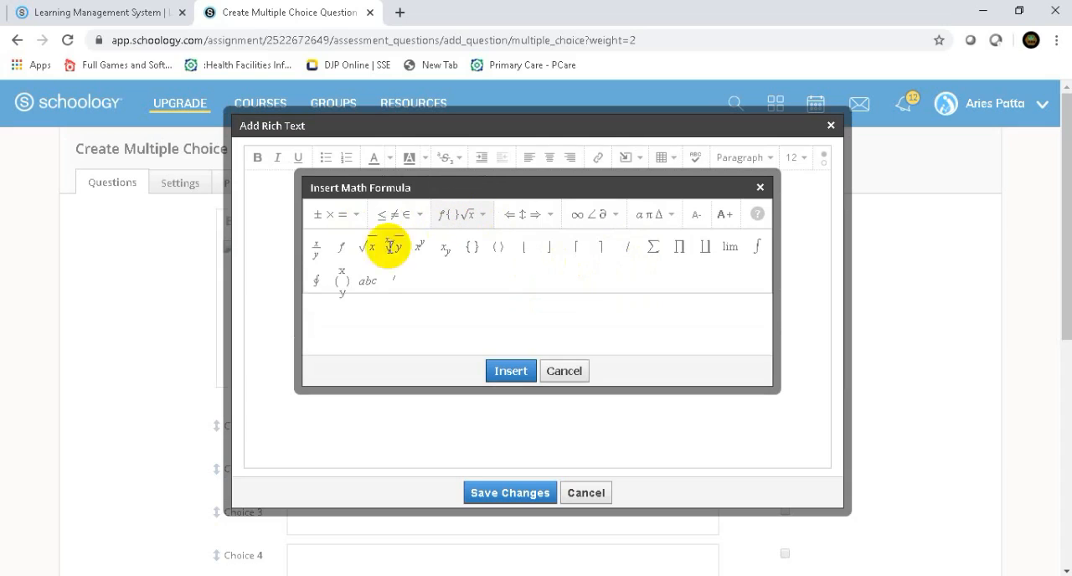
left_click(316, 248)
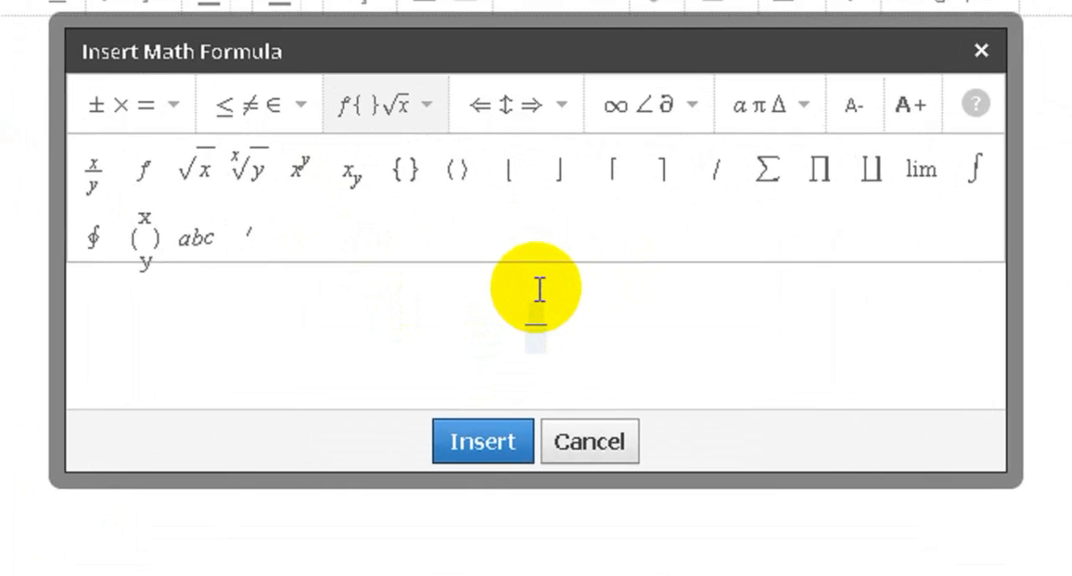
- Fill in the fraction as 1/4, insert the formula and save it as Choice 2
left_click(536, 316)
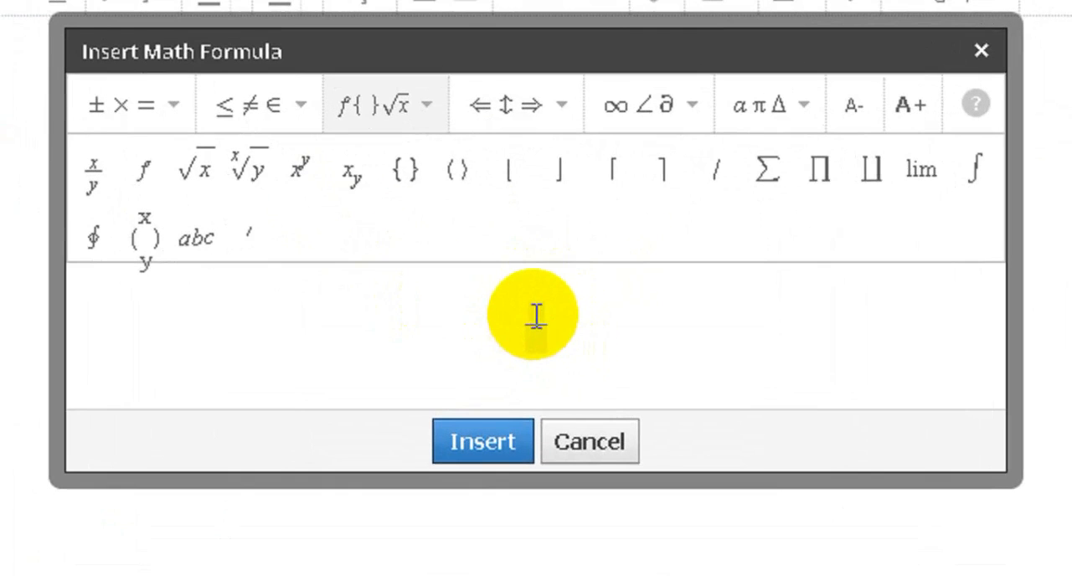
type("1")
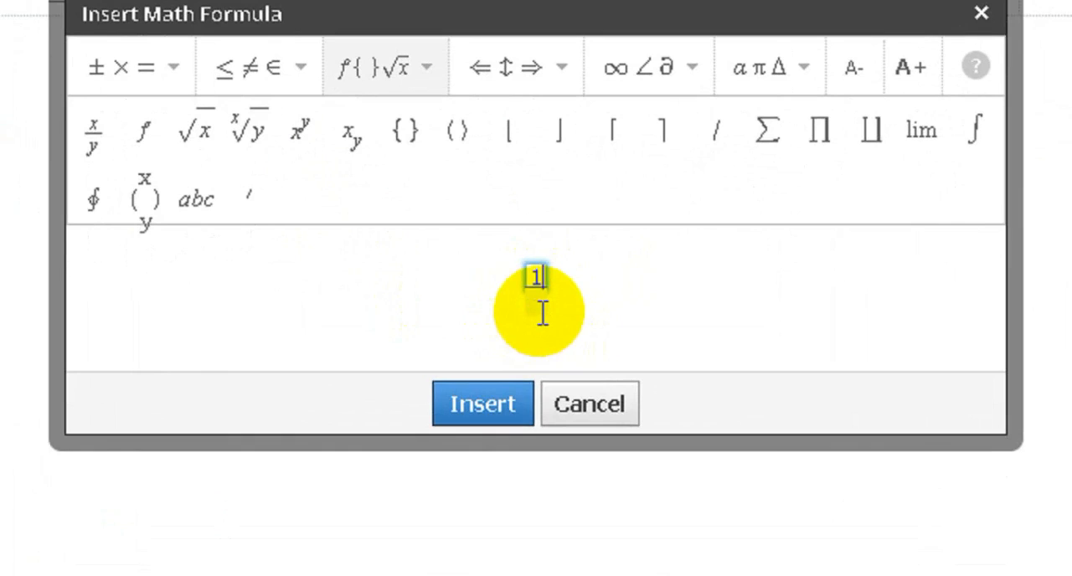
left_click(543, 311)
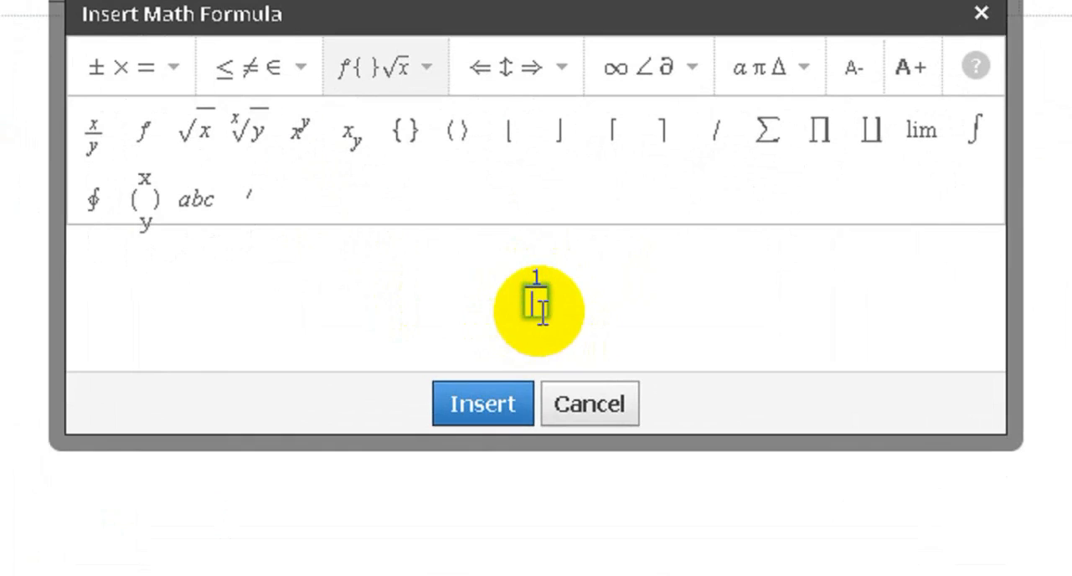
type("4")
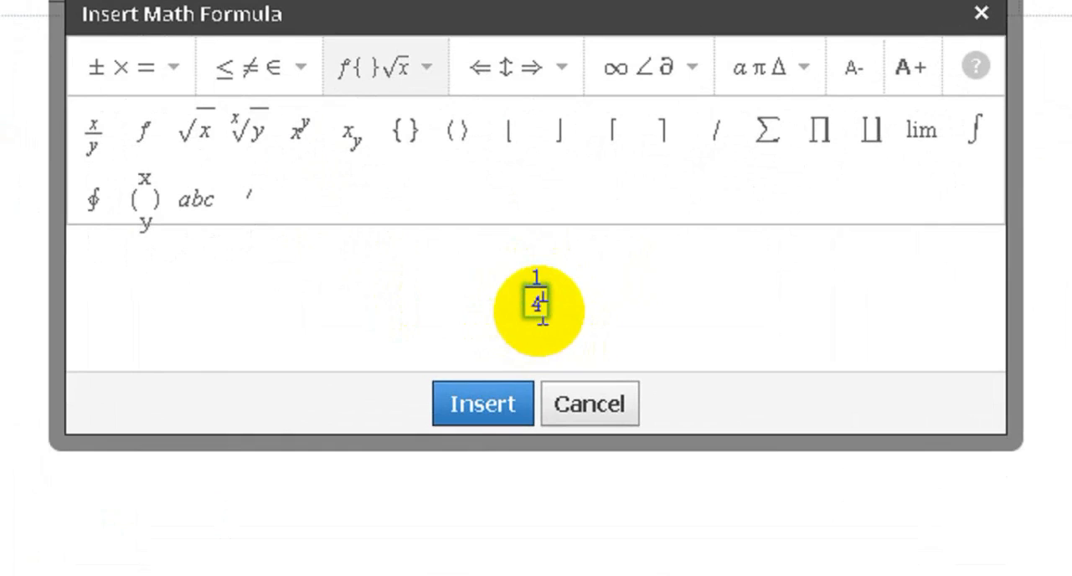
left_click(494, 405)
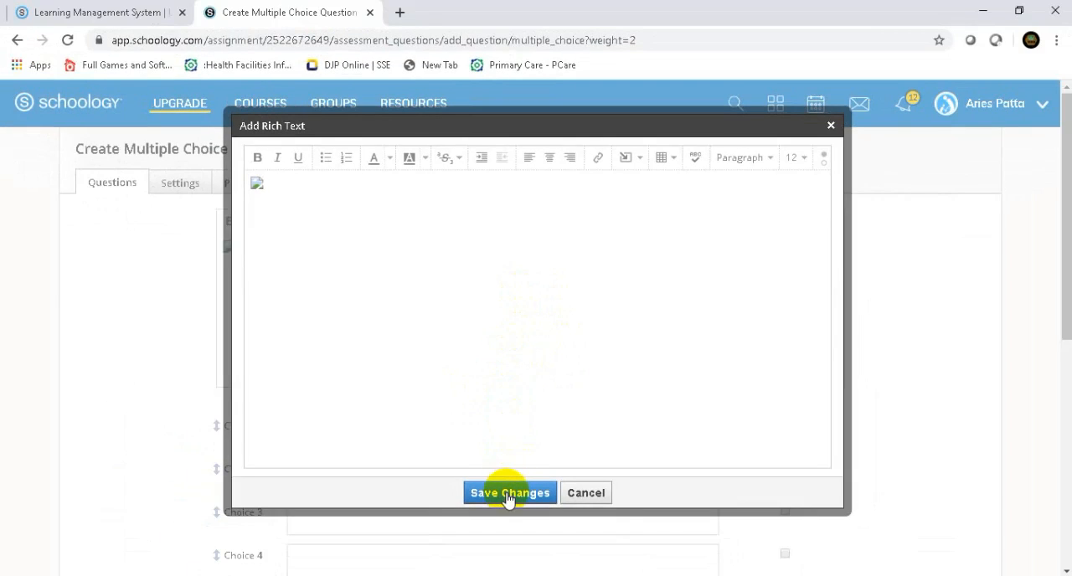
left_click(508, 494)
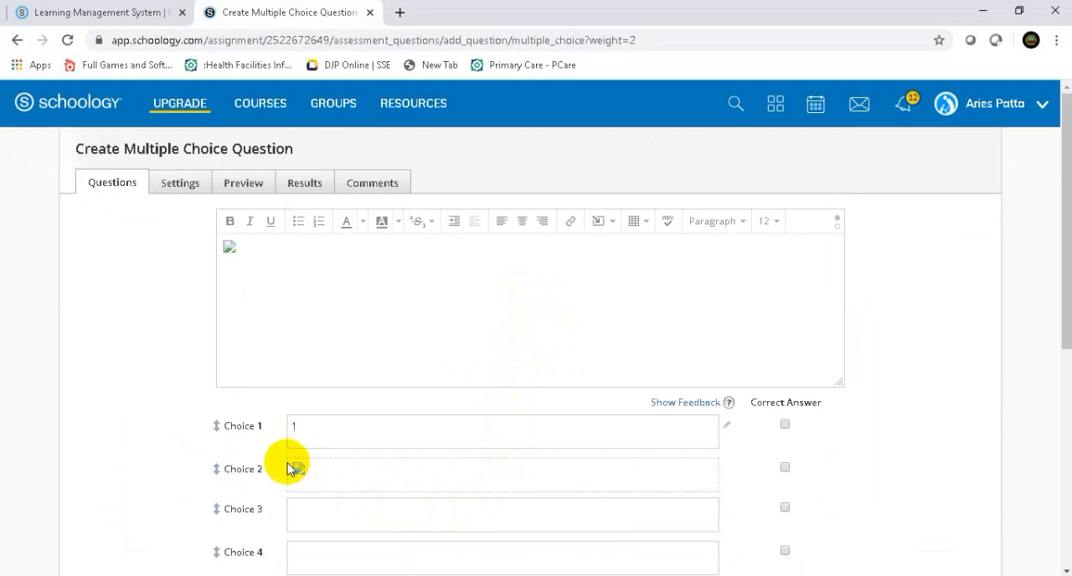
- Enter 4 as Choice 3 and 6 as Choice 4
left_click(305, 509)
type("4")
scroll(285, 510, "down", 2)
left_click(293, 396)
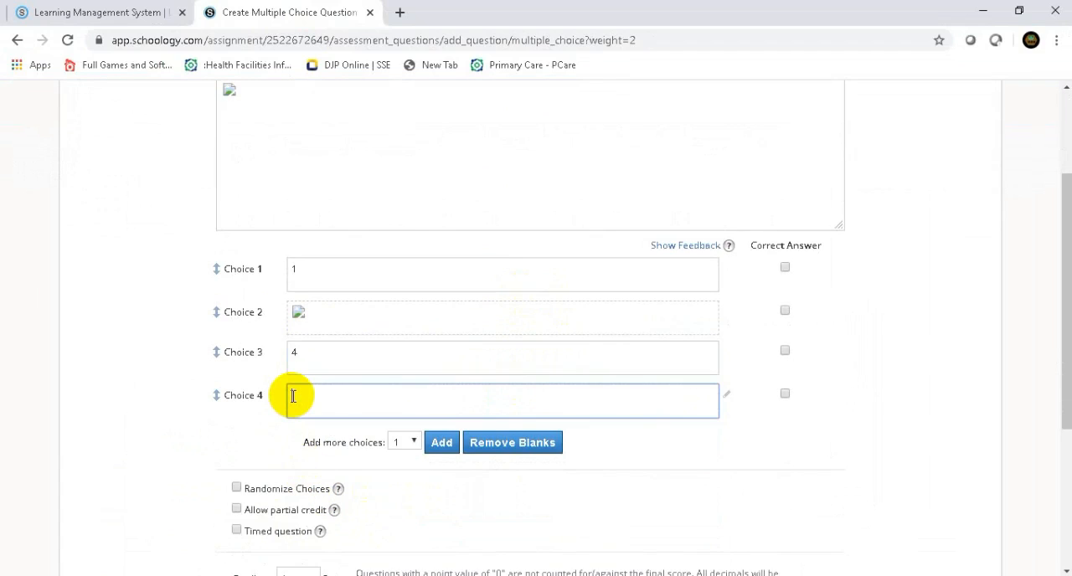
type("6")
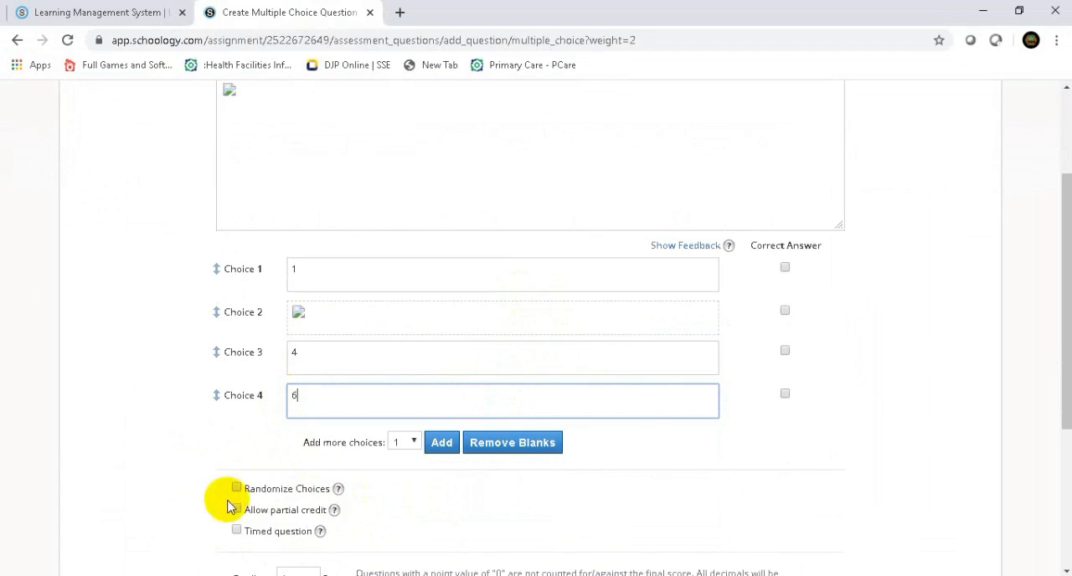
- Enable Randomize Choices and add a fifth choice with the text 10
left_click(236, 487)
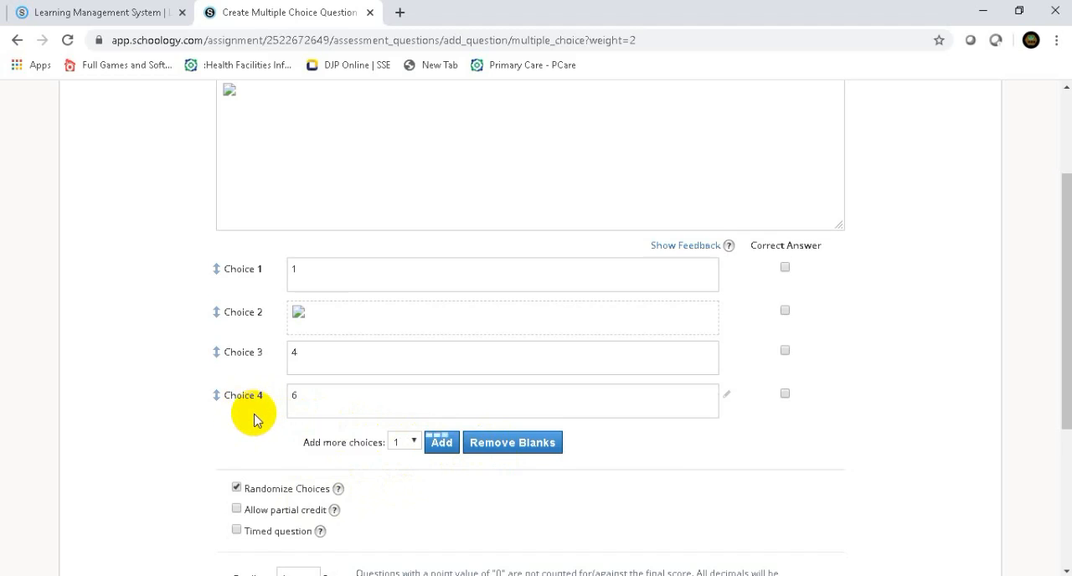
left_click(305, 441)
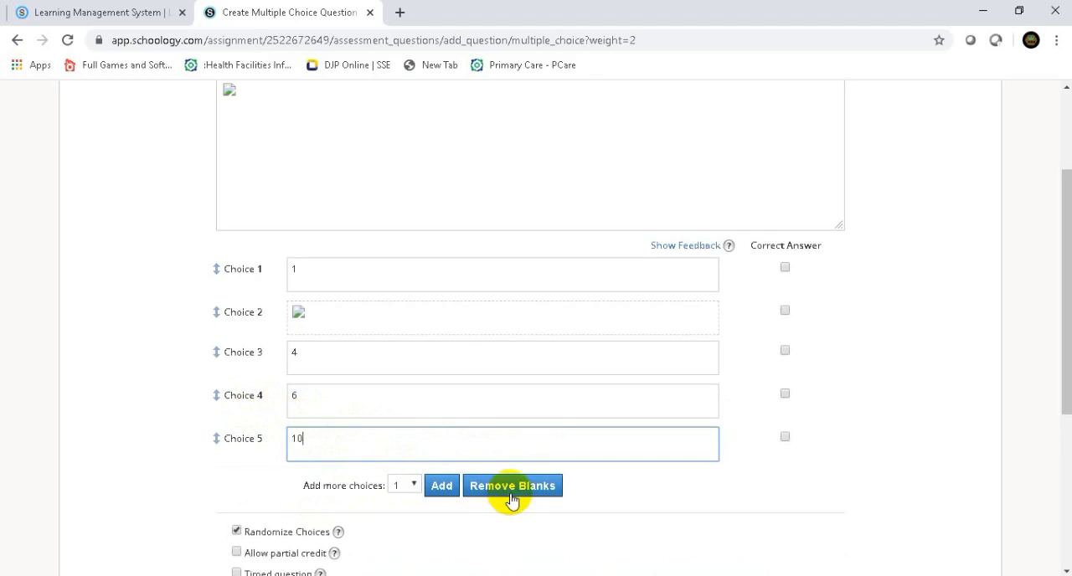
- Try to create the question without a correct answer marked
scroll(461, 513, "down", 2)
scroll(465, 519, "down", 2)
left_click(503, 419)
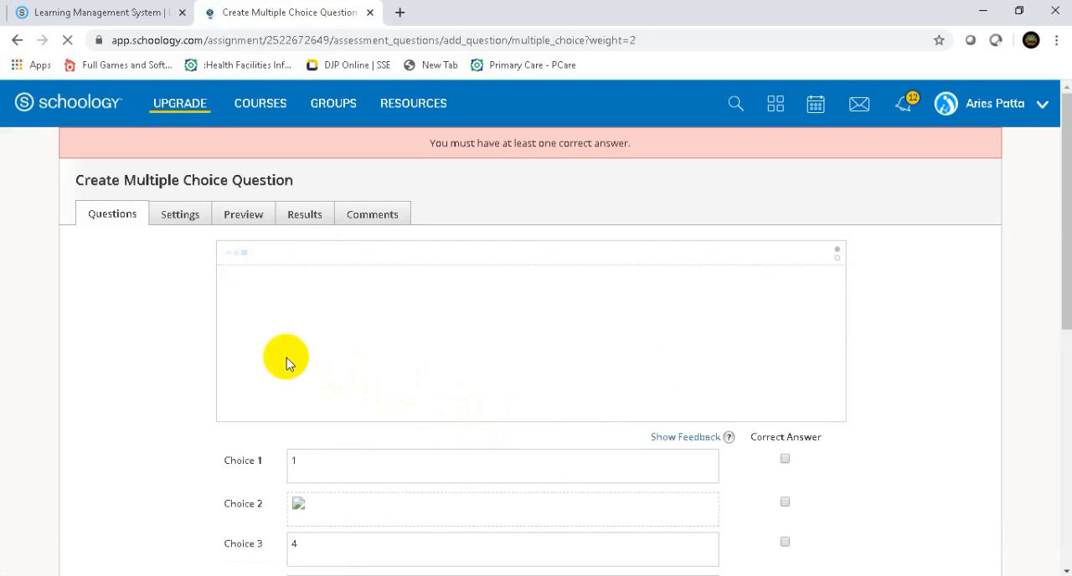
- Mark Choice 1 as the correct answer and create the question
scroll(367, 326, "down", 1)
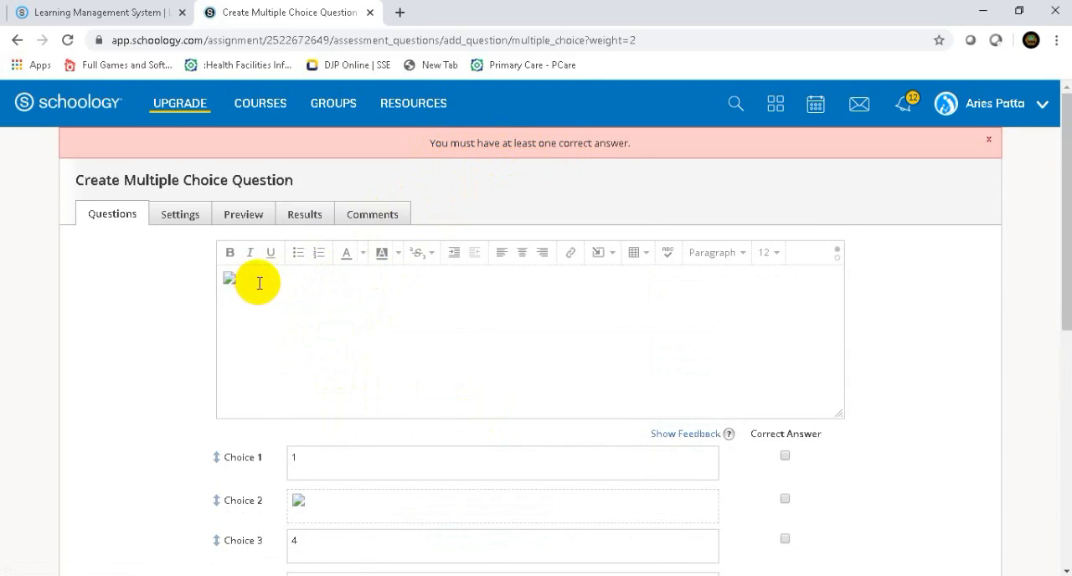
scroll(358, 452, "down", 1)
scroll(359, 452, "down", 2)
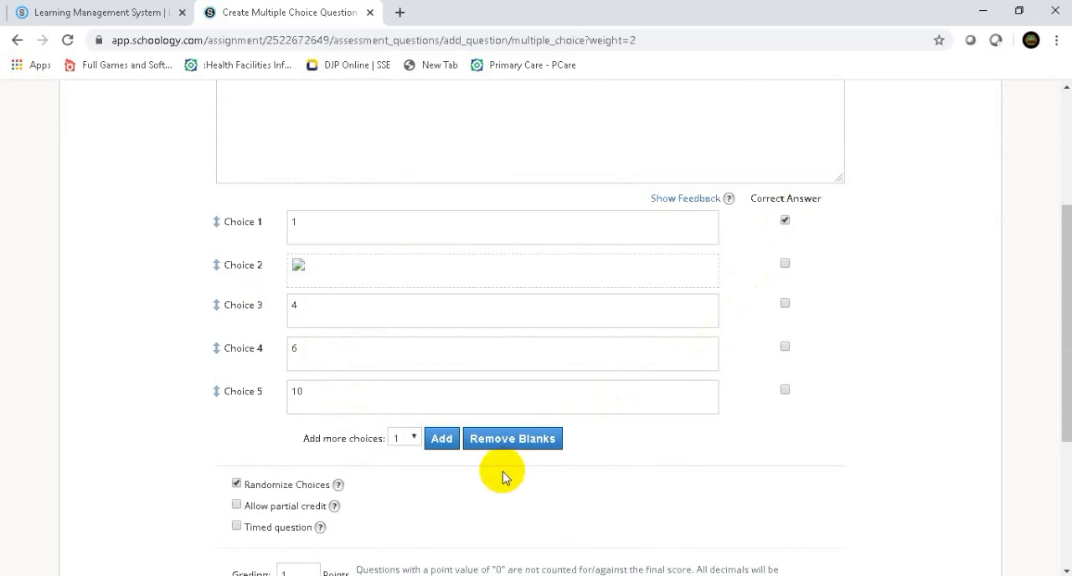
scroll(498, 472, "down", 3)
left_click(499, 443)
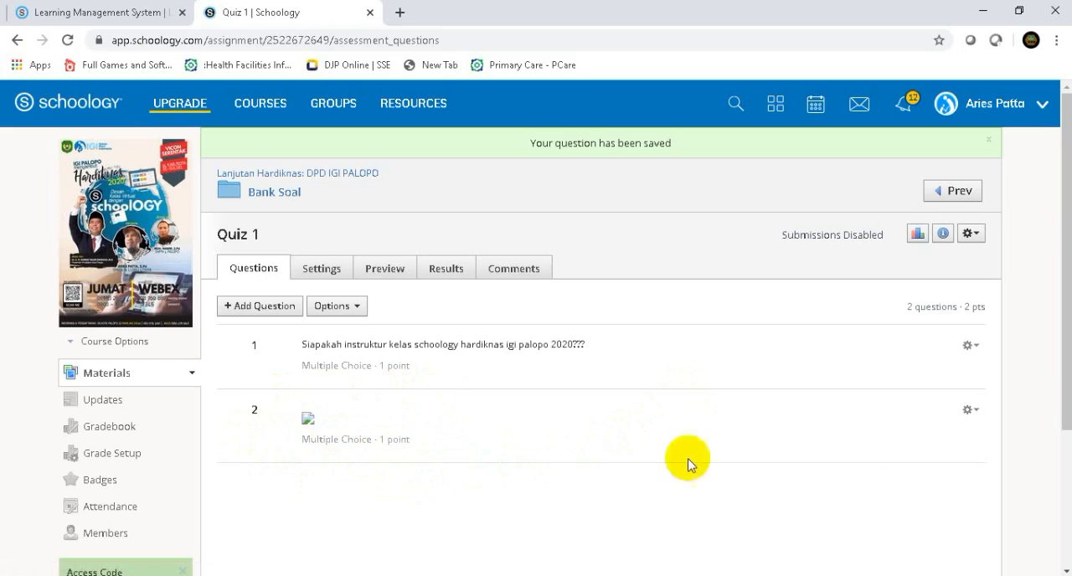
- Edit question 2 to put the word "berapakah" before the formula image and save the question
left_click(974, 412)
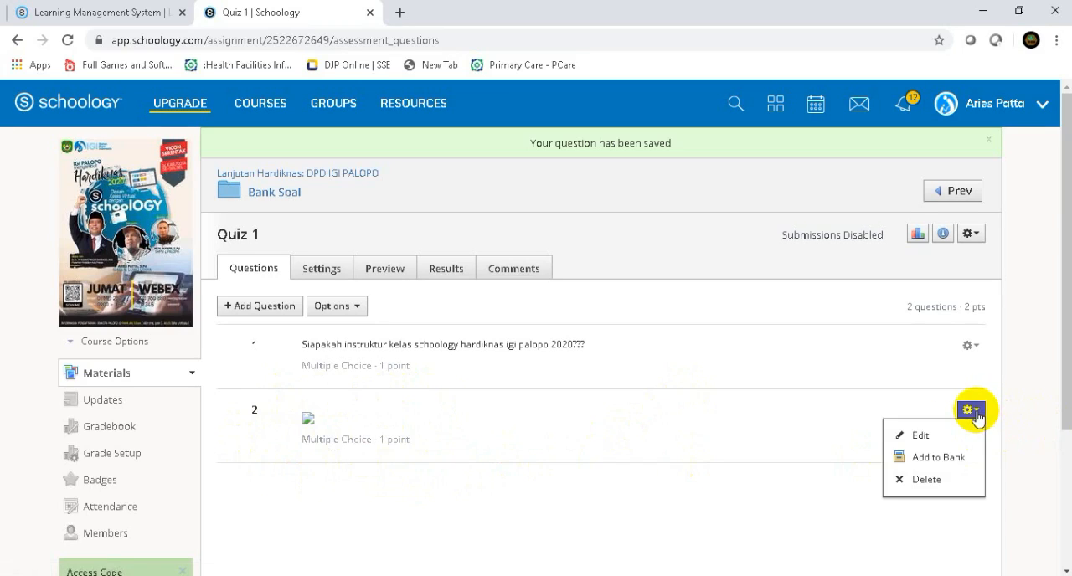
left_click(922, 435)
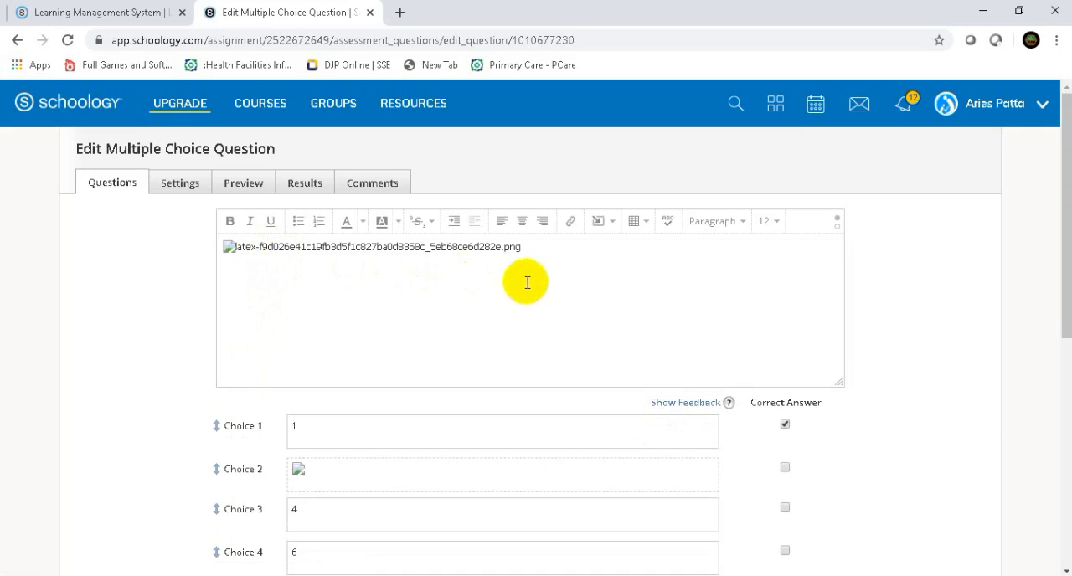
left_click(538, 247)
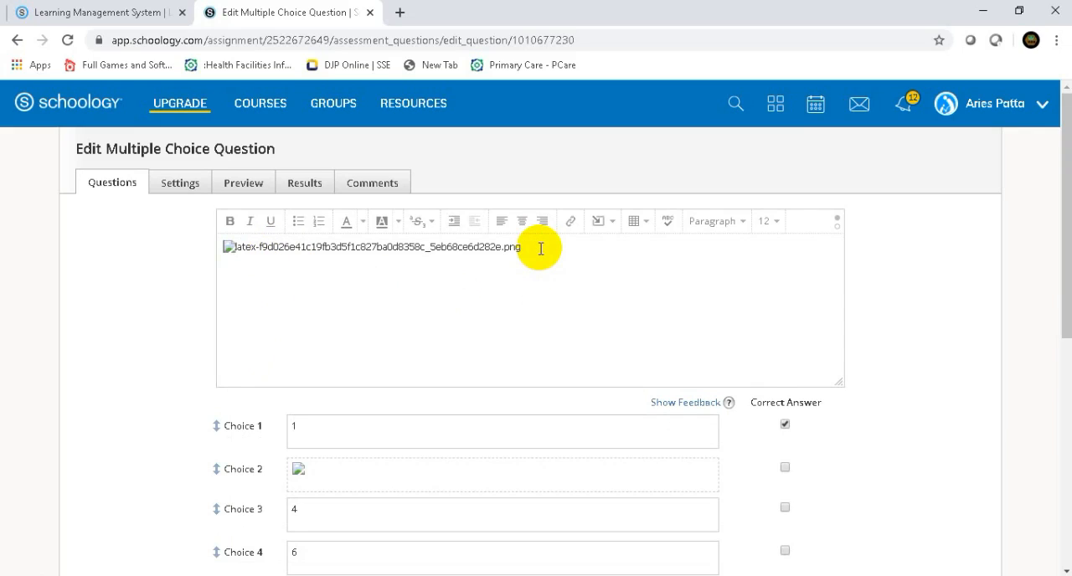
key("Home")
type("berap")
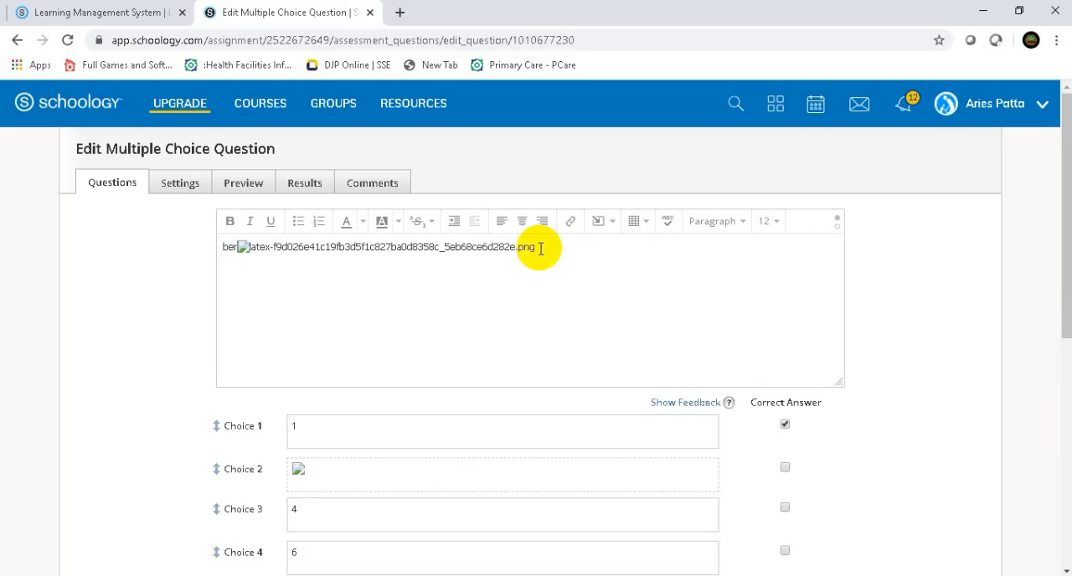
type("akah")
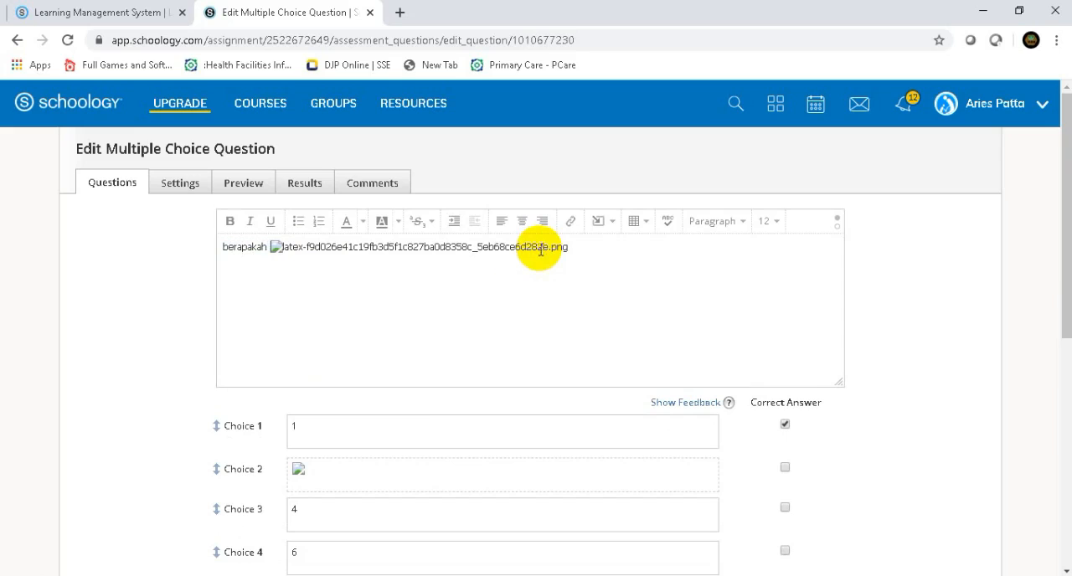
scroll(539, 255, "down", 5)
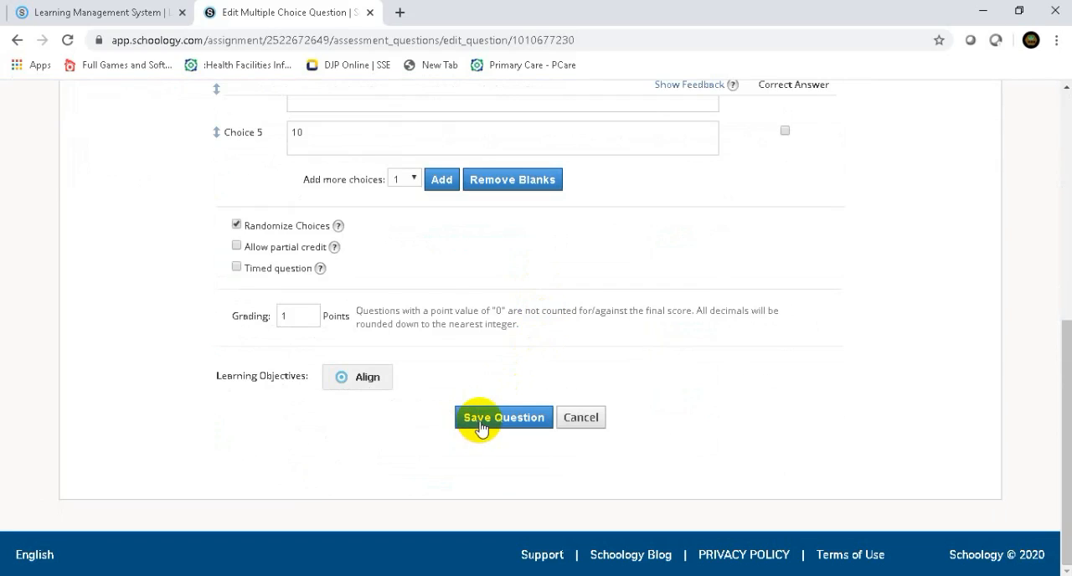
left_click(481, 423)
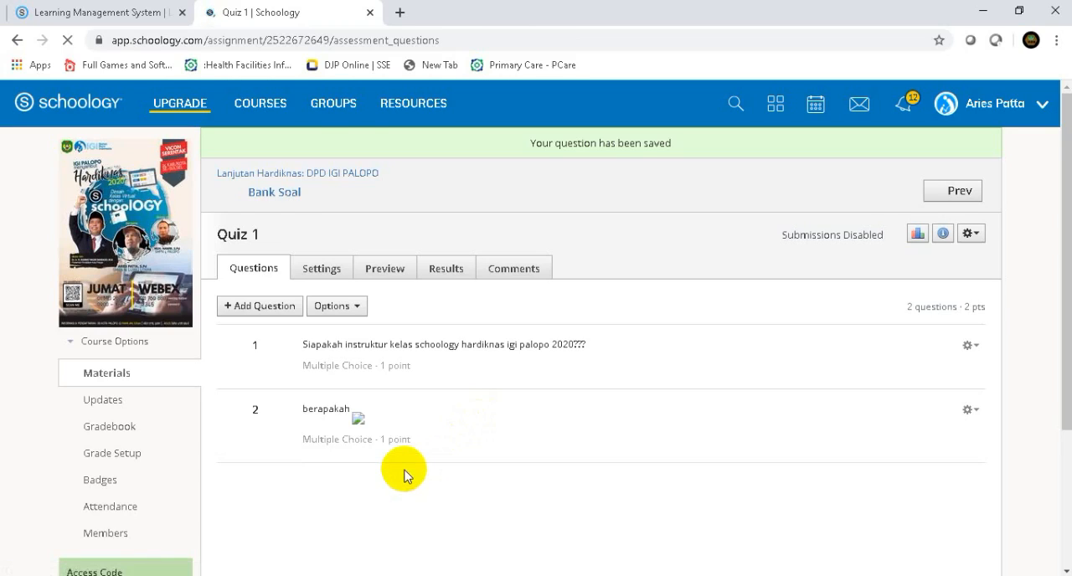
- Start a True/False question with the text "benarka logo berikut adalah logo ruang belajar bersama"
scroll(403, 474, "down", 2)
scroll(403, 474, "up", 1)
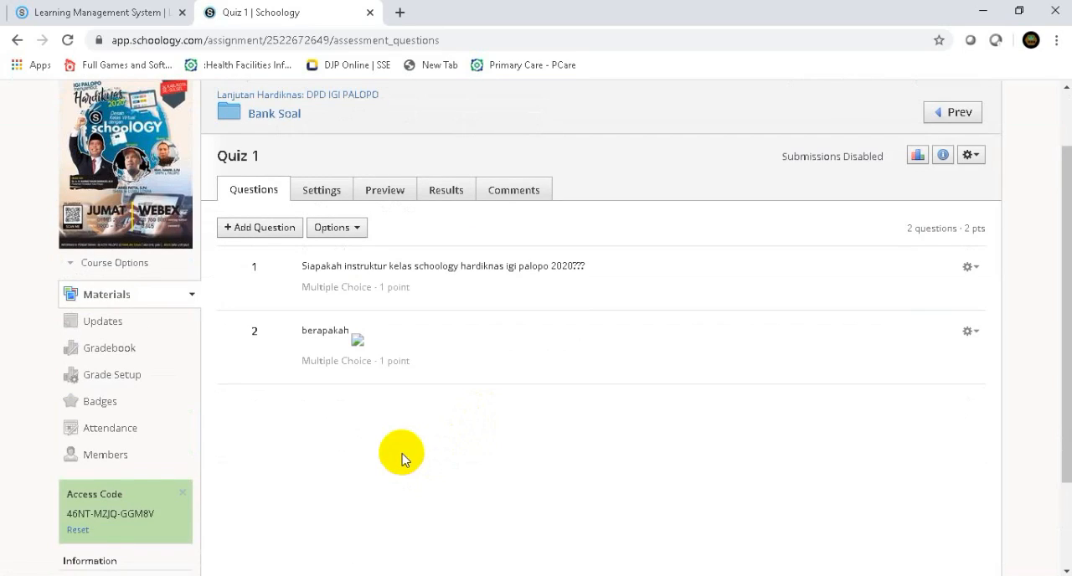
scroll(402, 459, "down", 1)
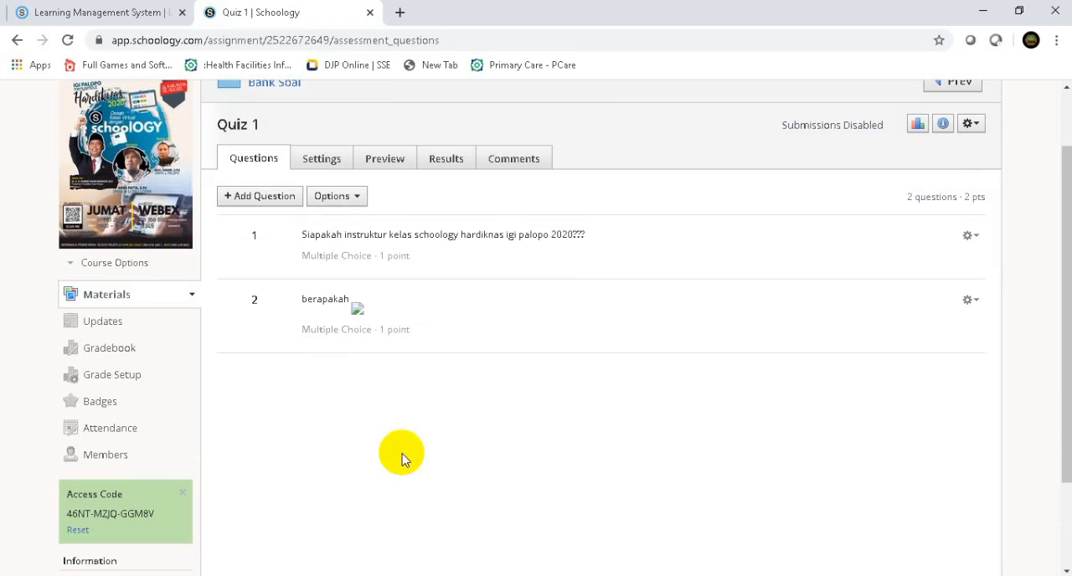
left_click(248, 202)
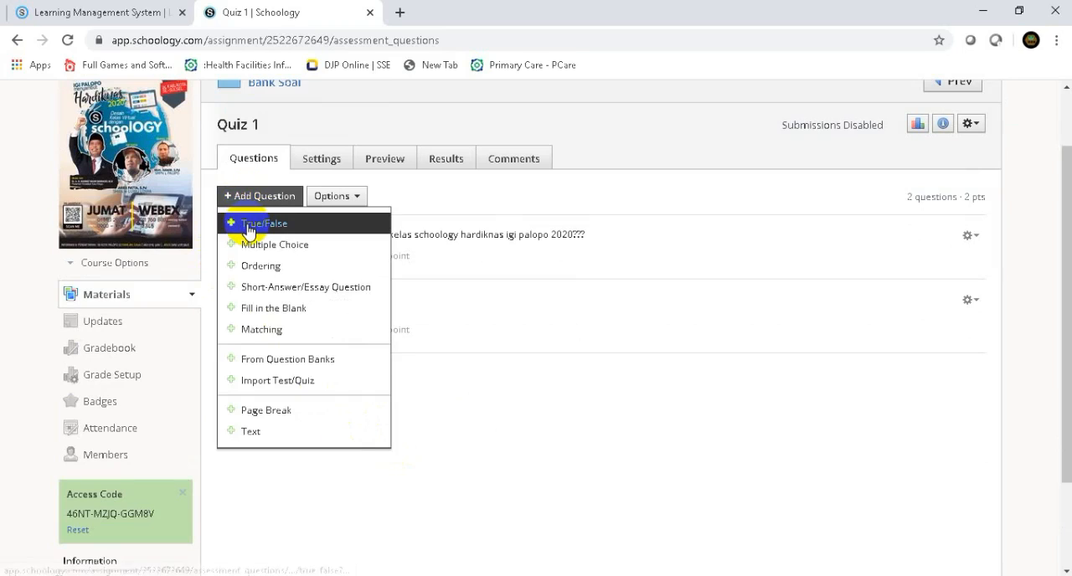
left_click(248, 225)
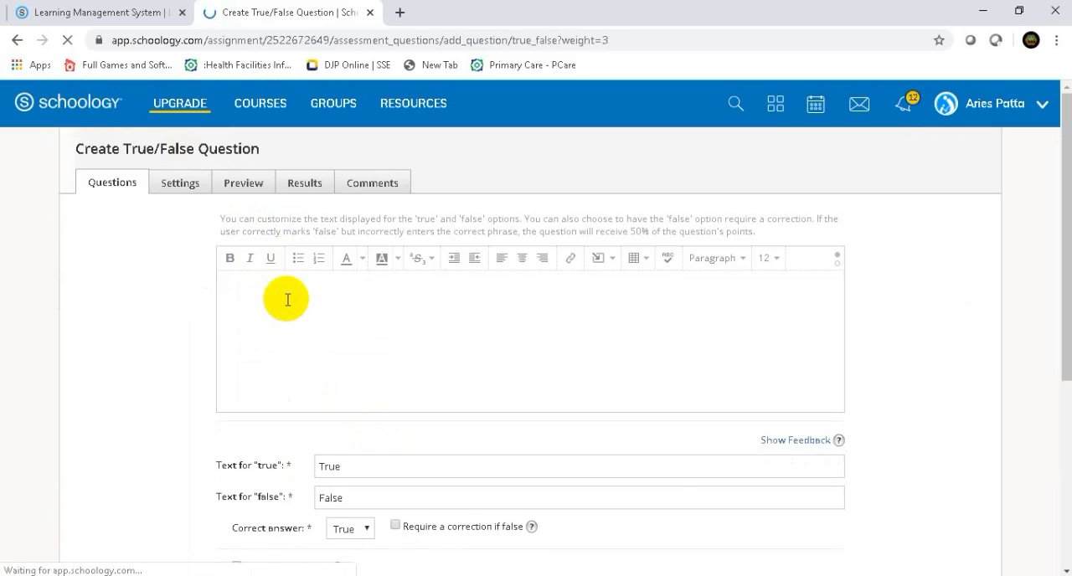
left_click(252, 291)
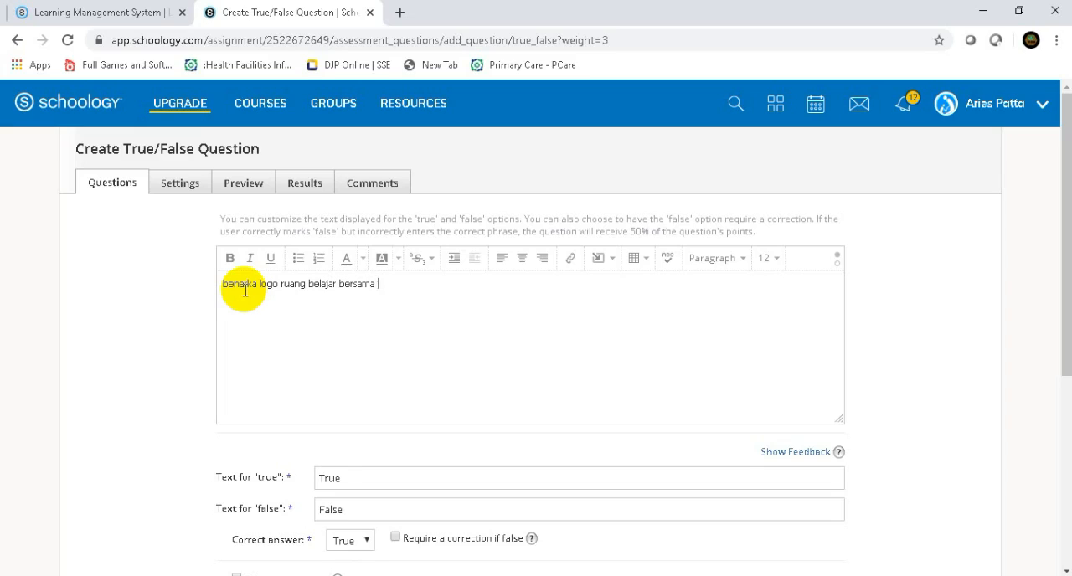
left_click(279, 284)
type("beriku")
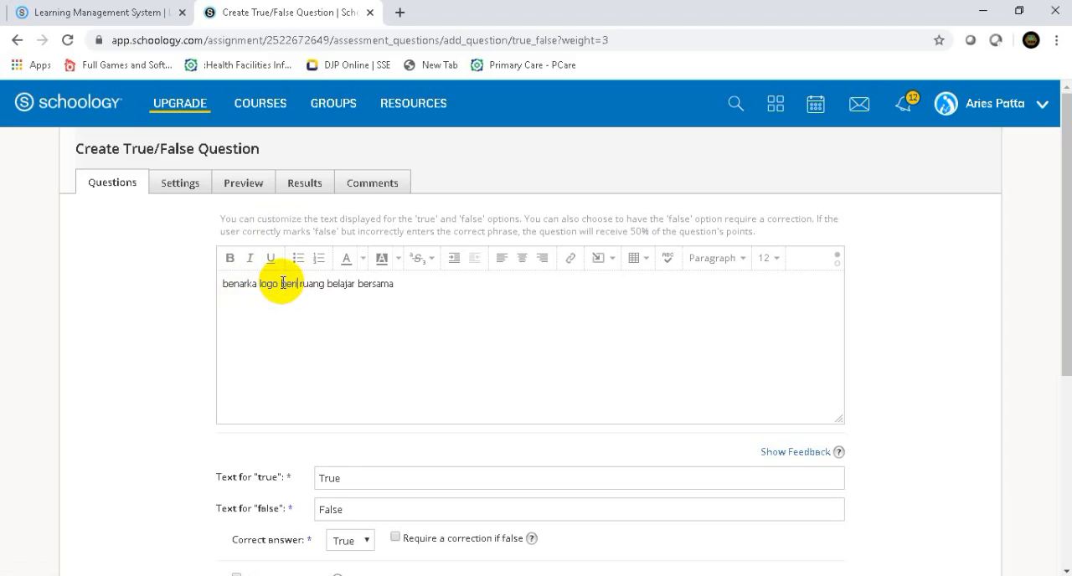
type("t ada")
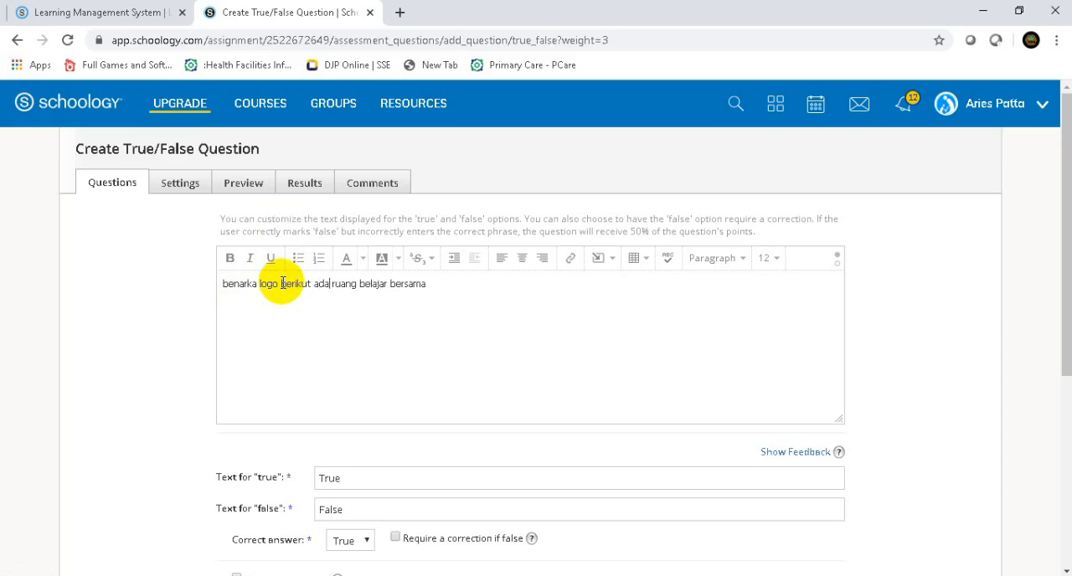
type("lah lo")
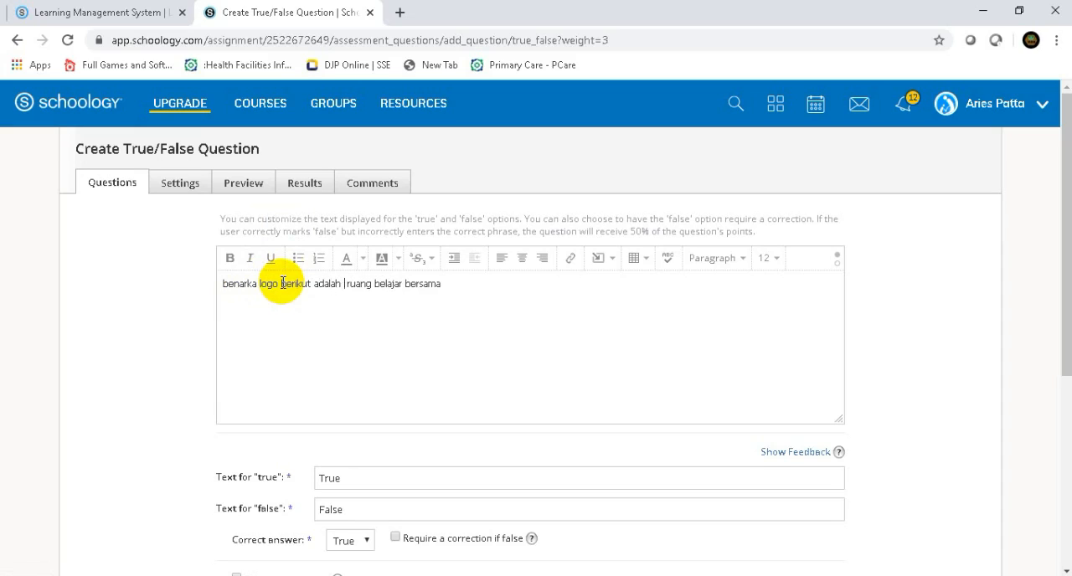
type("go")
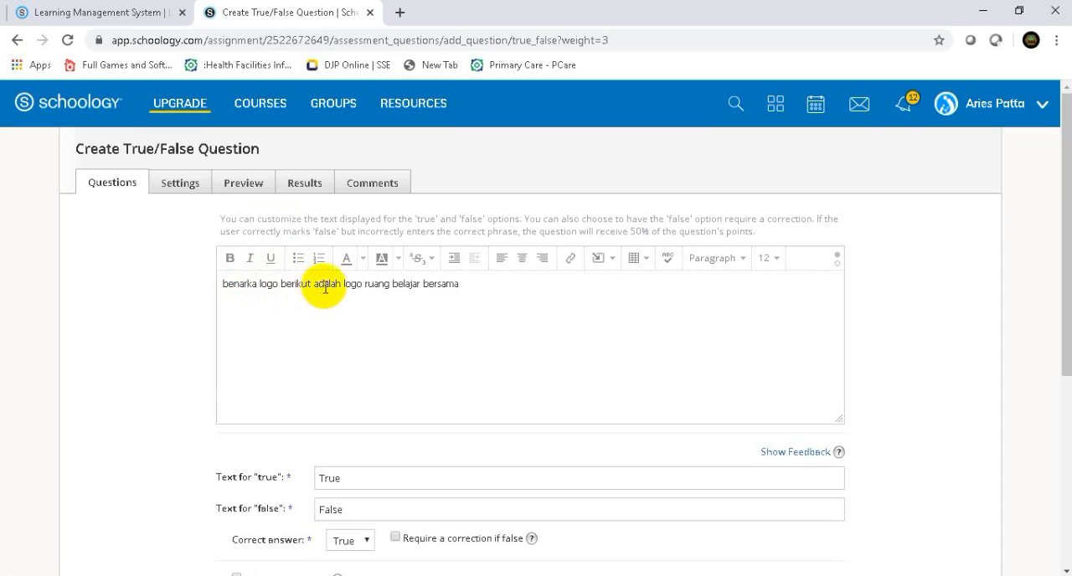
- Insert the hexagonal leaf logo image from the Pictures folder on a new line below the question text
left_click(464, 288)
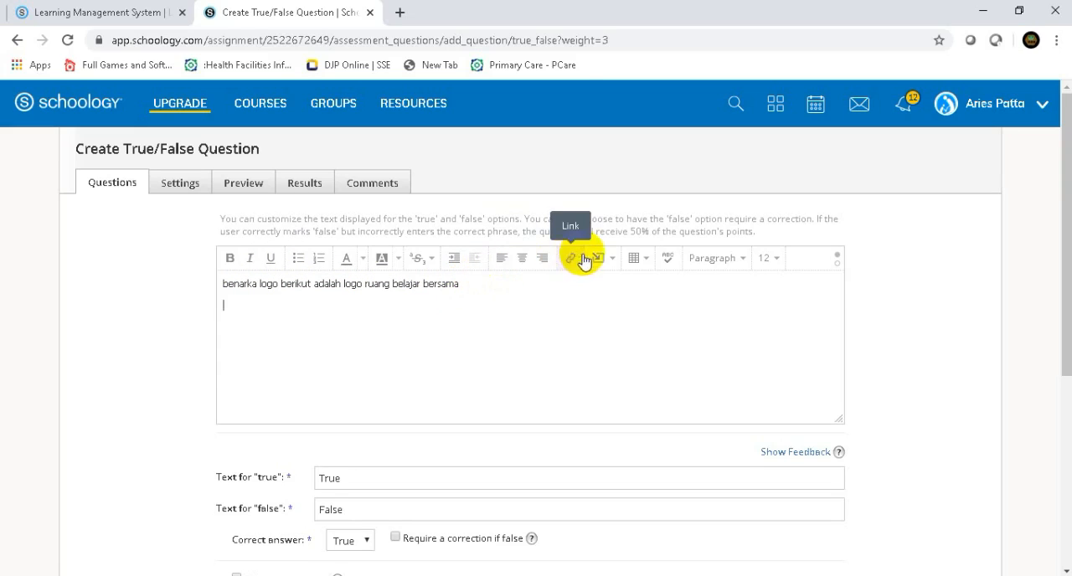
left_click(613, 265)
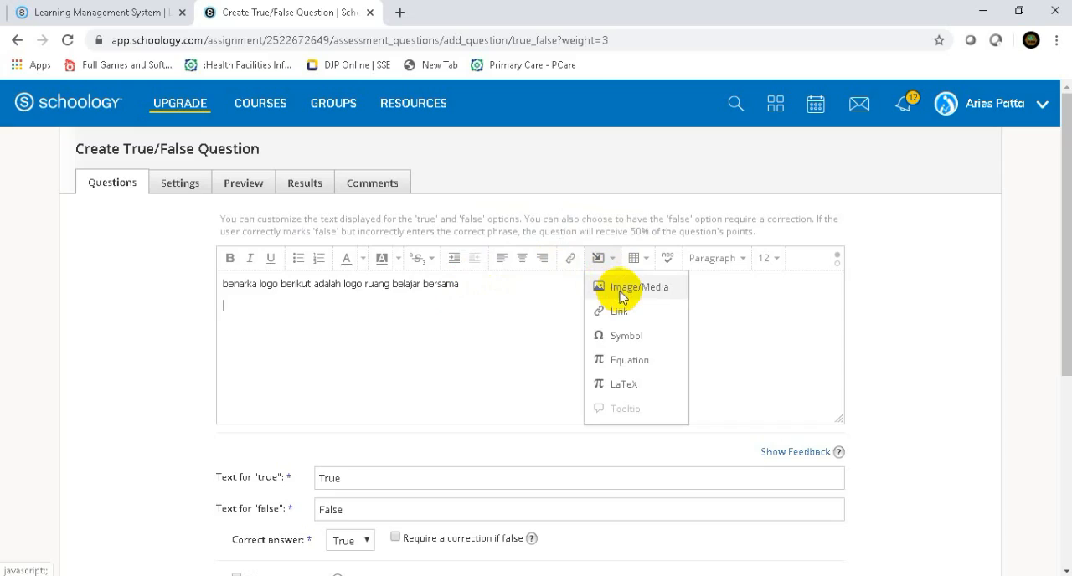
left_click(620, 294)
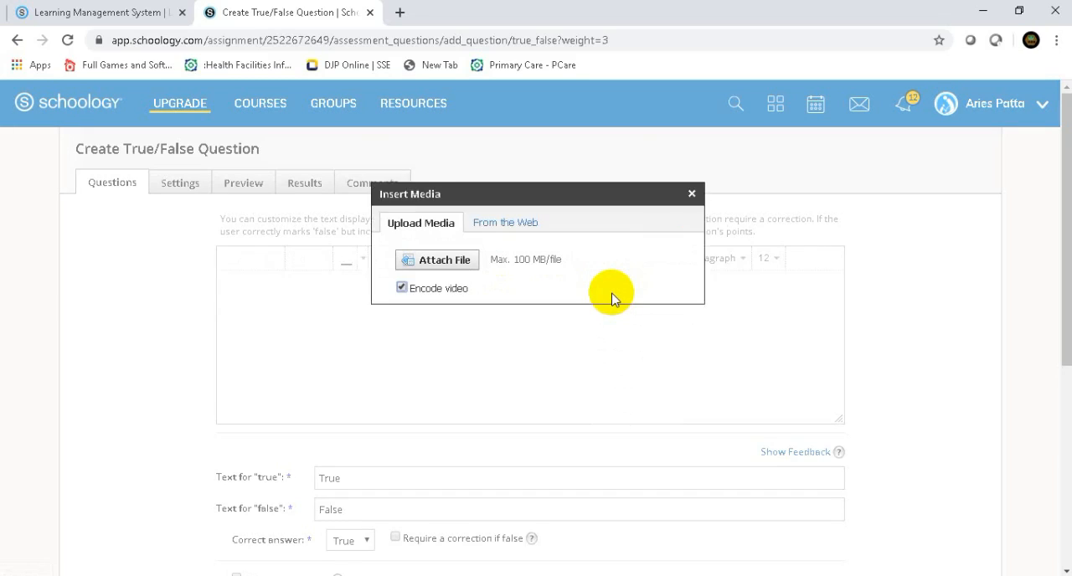
left_click(433, 263)
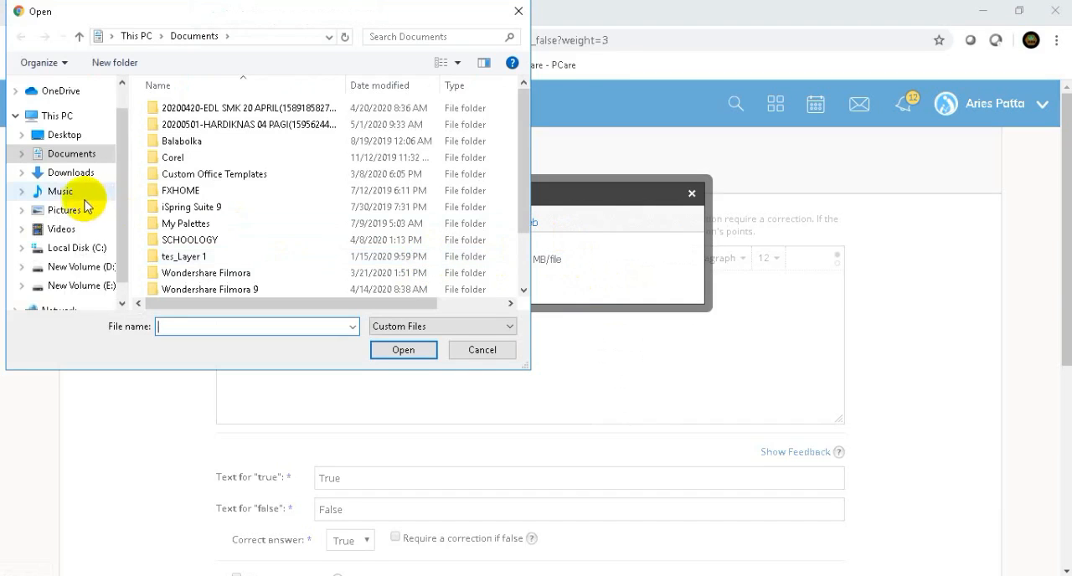
left_click(62, 211)
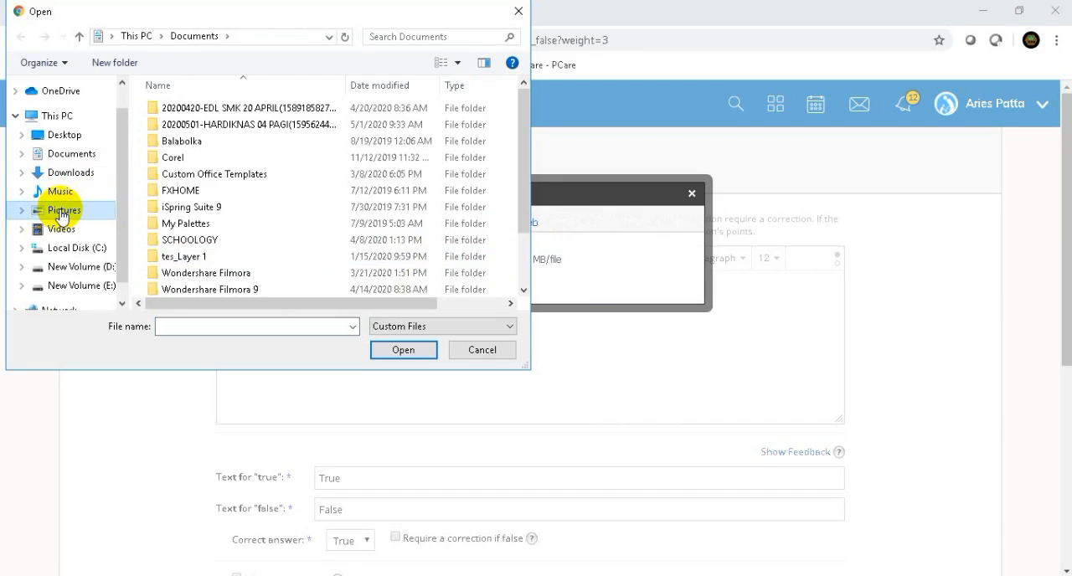
left_click_drag(523, 126, 523, 244)
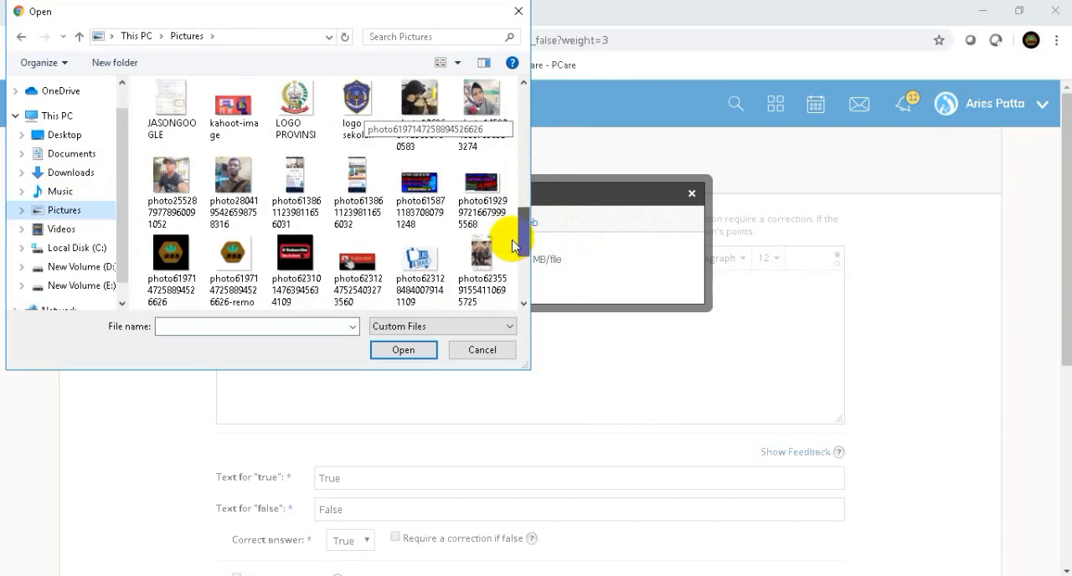
left_click(234, 256)
left_click(397, 351)
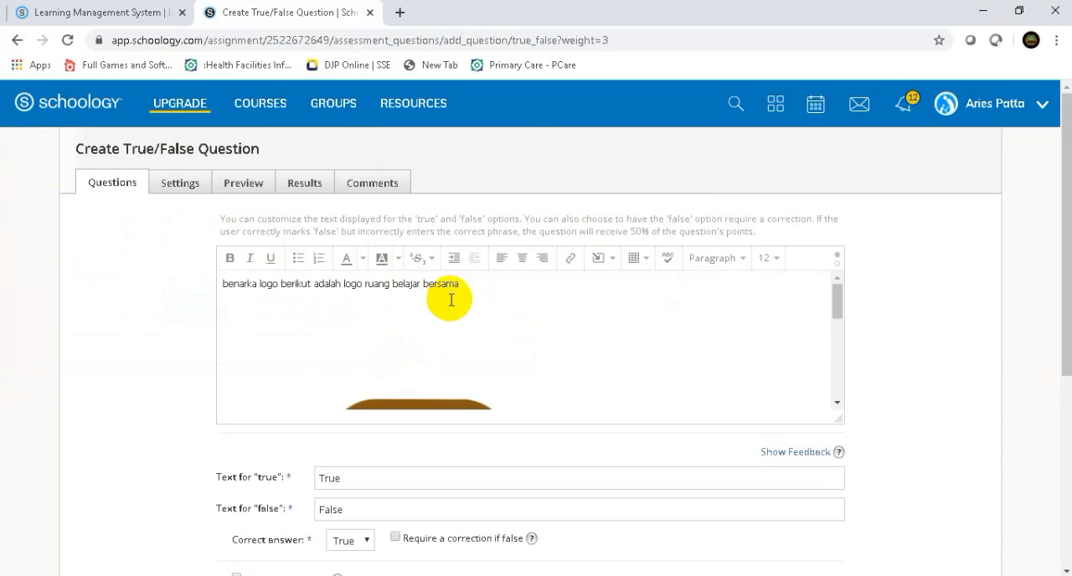
- Examine the inserted logo image within the question text from top to bottom
scroll(683, 326, "down", 2)
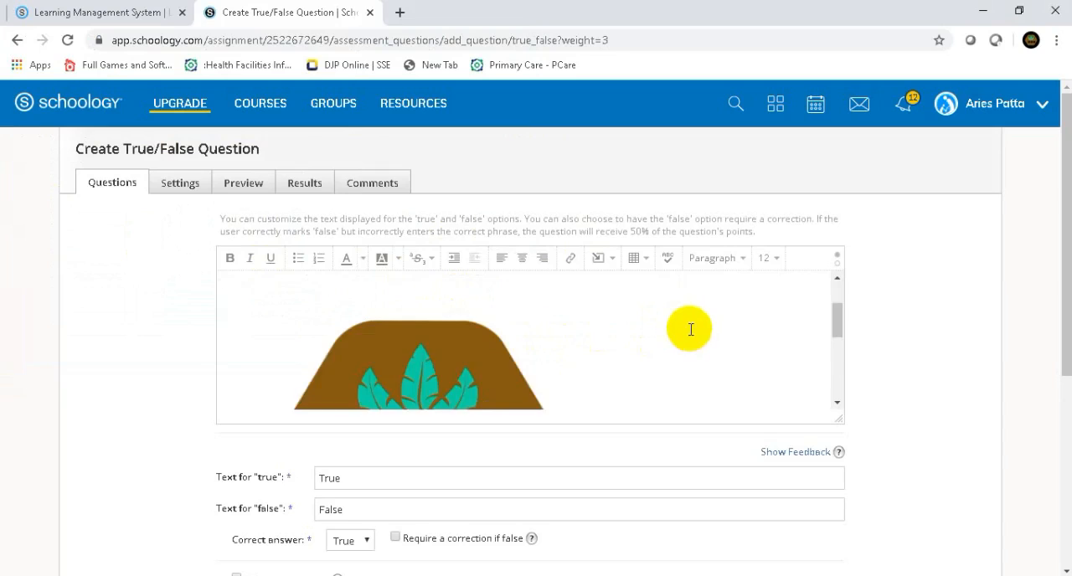
scroll(685, 324, "down", 1)
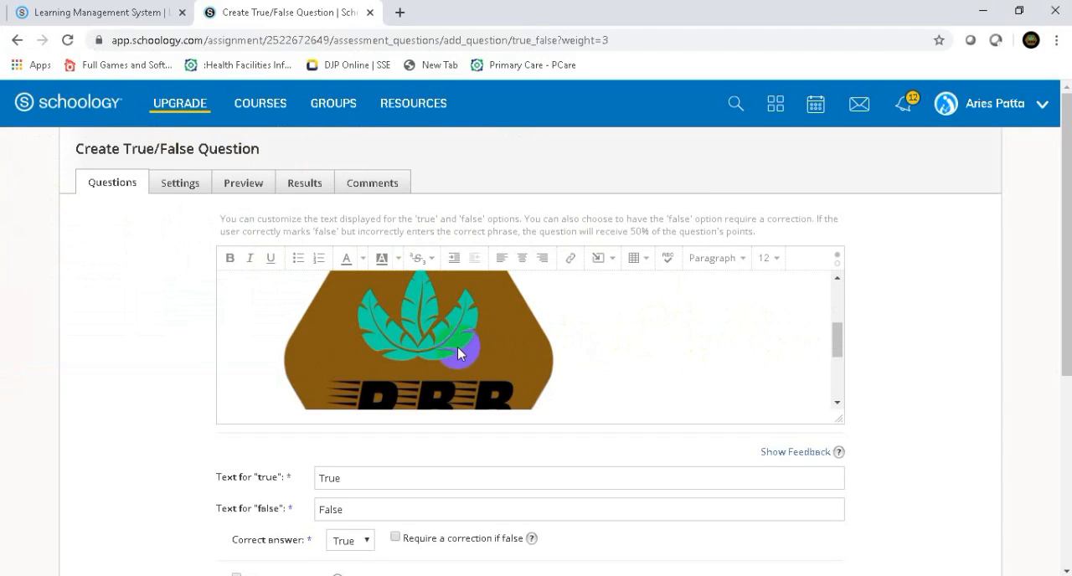
left_click(482, 356)
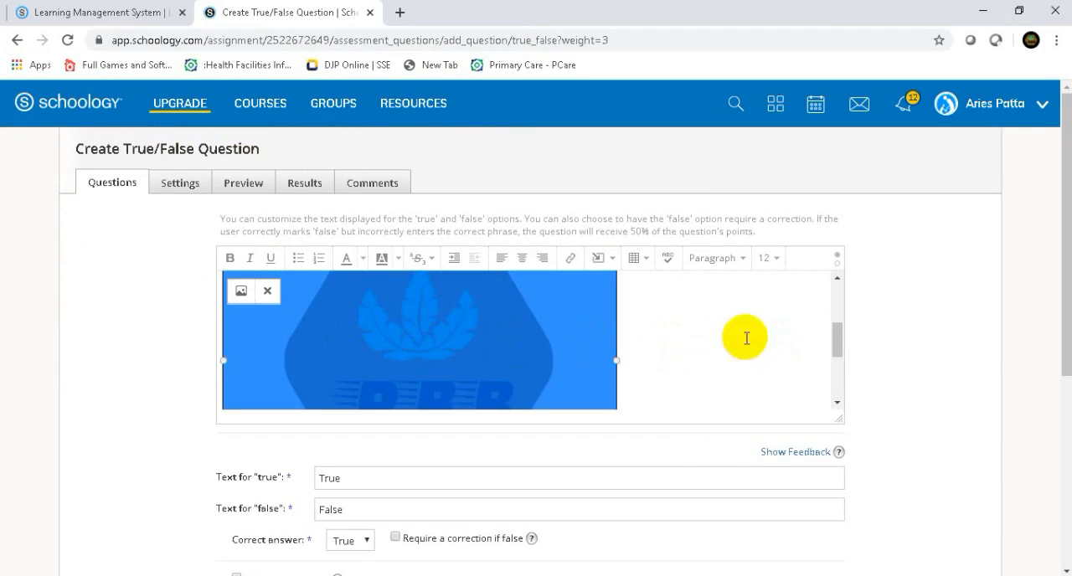
left_click_drag(835, 335, 821, 286)
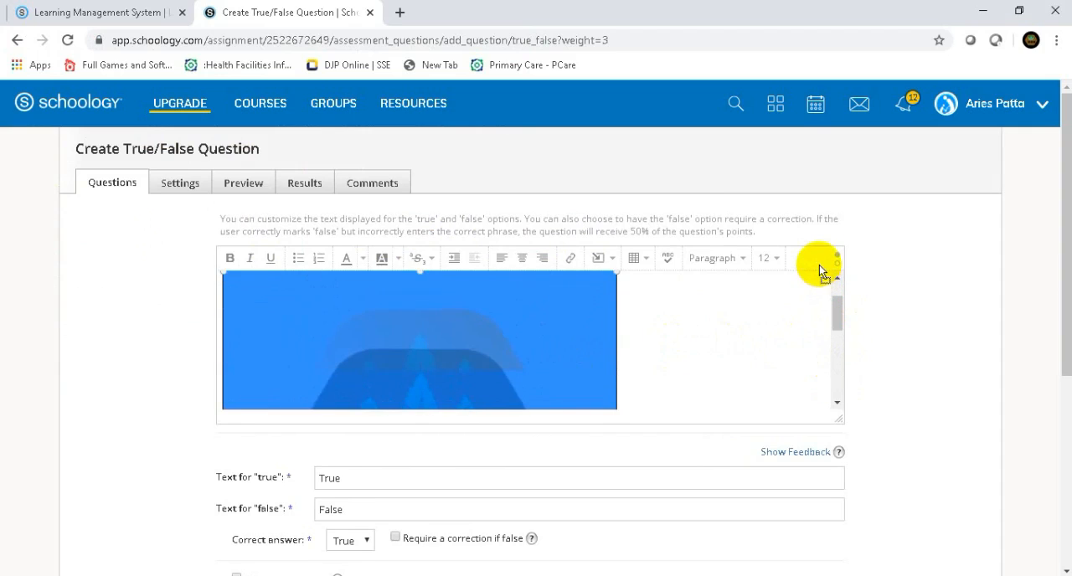
left_click_drag(830, 307, 835, 302)
left_click(335, 373)
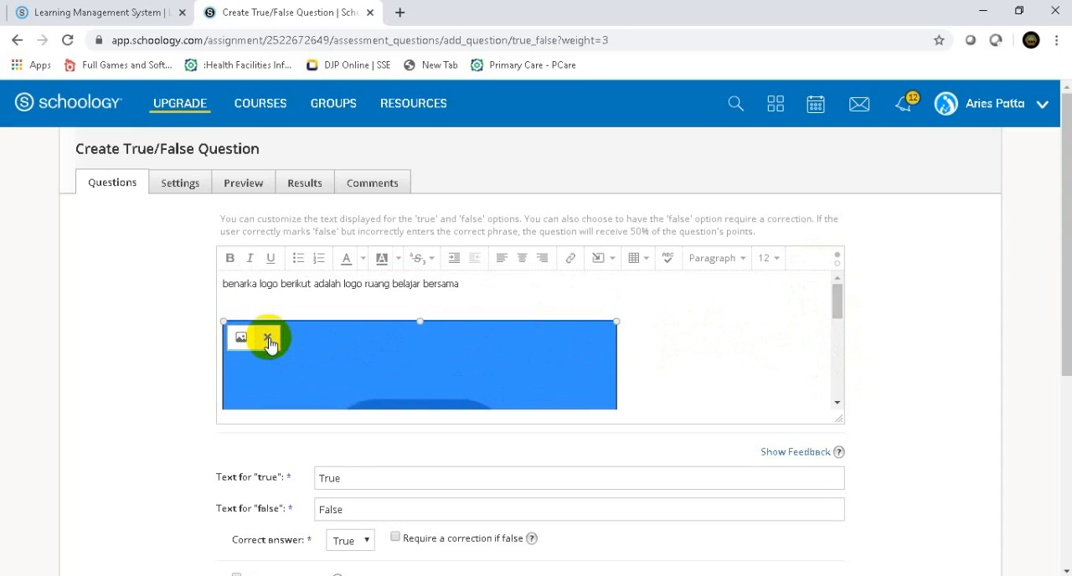
left_click_drag(838, 312, 837, 374)
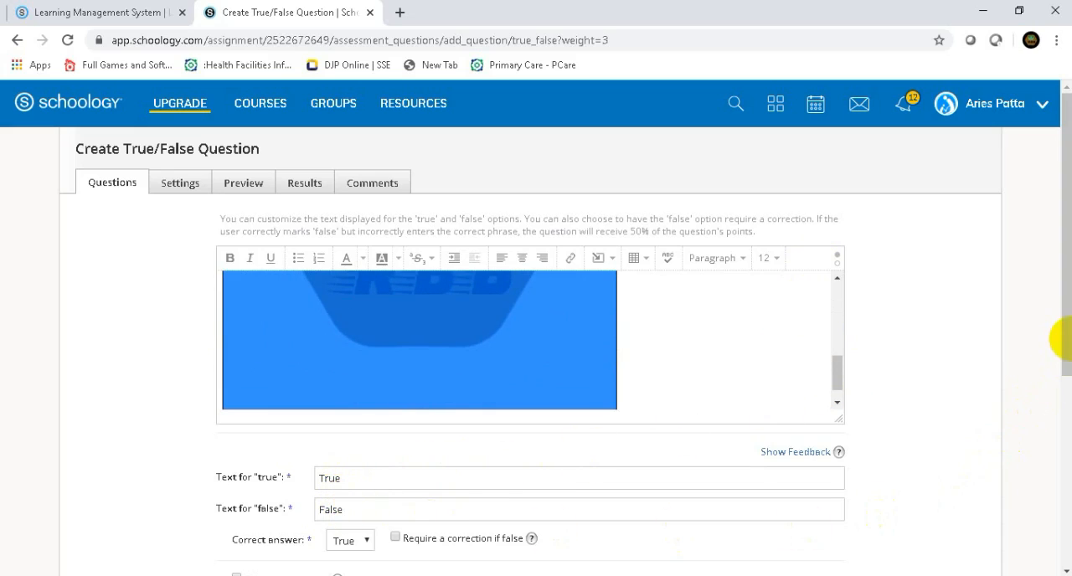
- Set the true option's text to Benar and the false option's text to Salah
left_click_drag(1069, 362, 1069, 446)
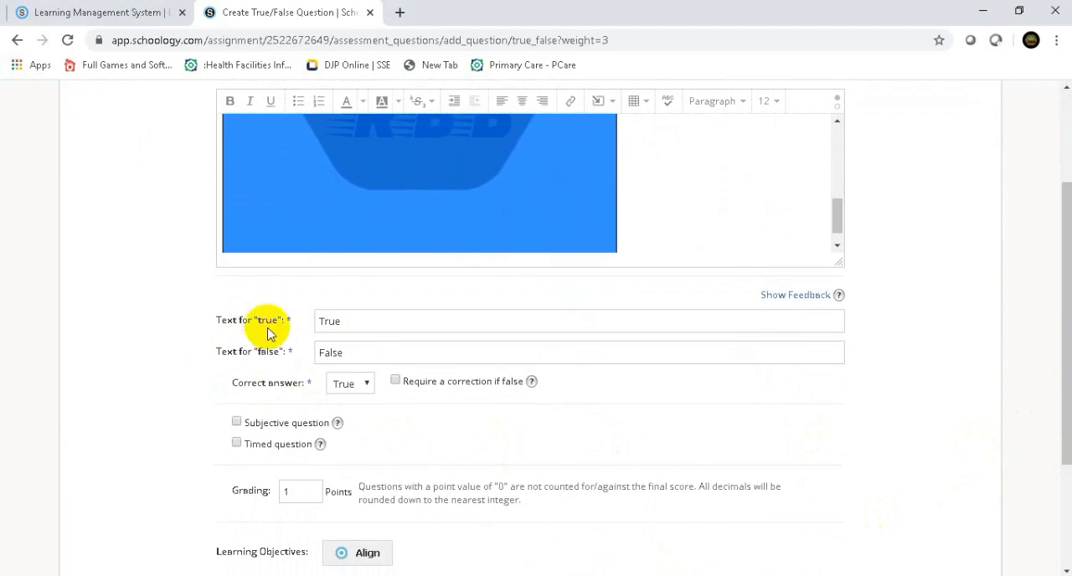
left_click(357, 322)
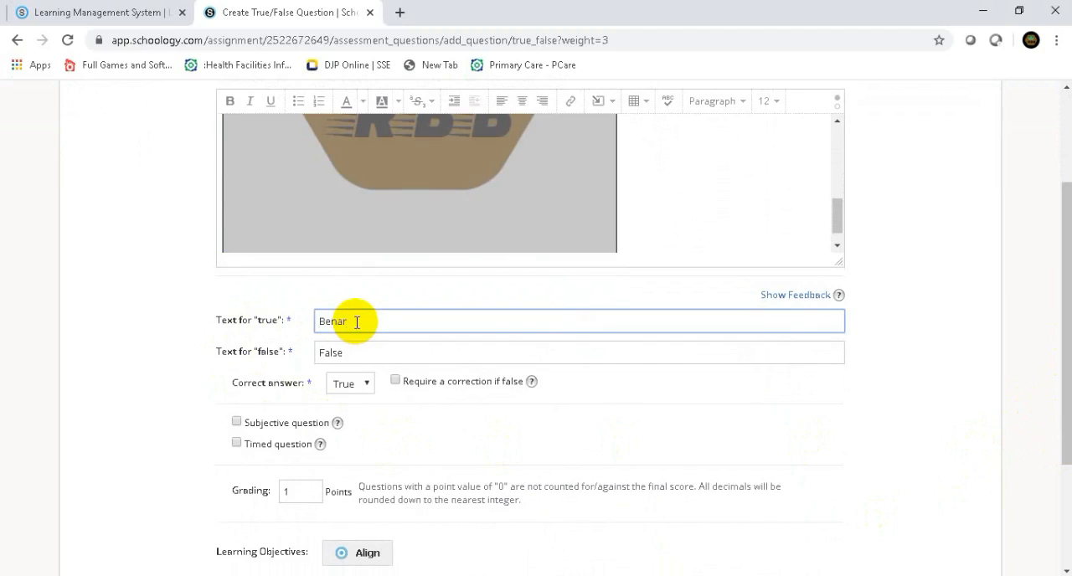
left_click(357, 350)
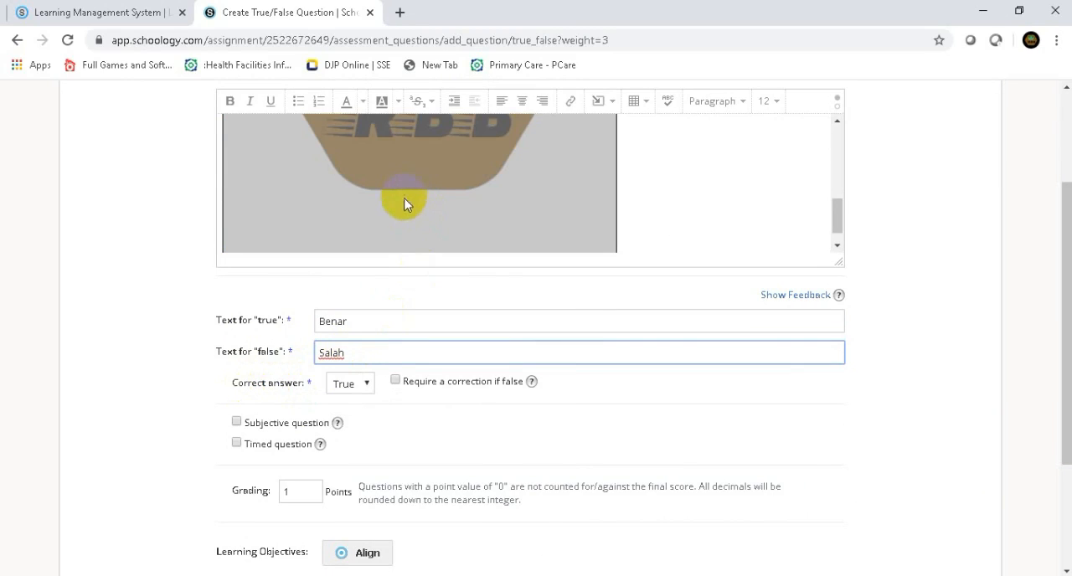
- Require a correction if false, keep True as the correct answer, and create the question
left_click(396, 382)
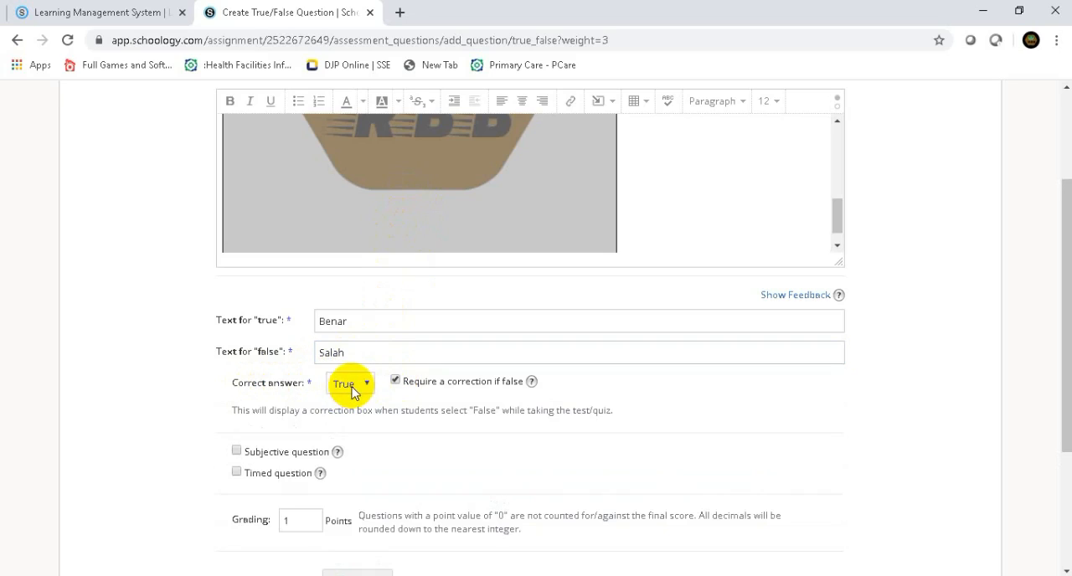
left_click(366, 385)
left_click(367, 385)
scroll(397, 473, "down", 3)
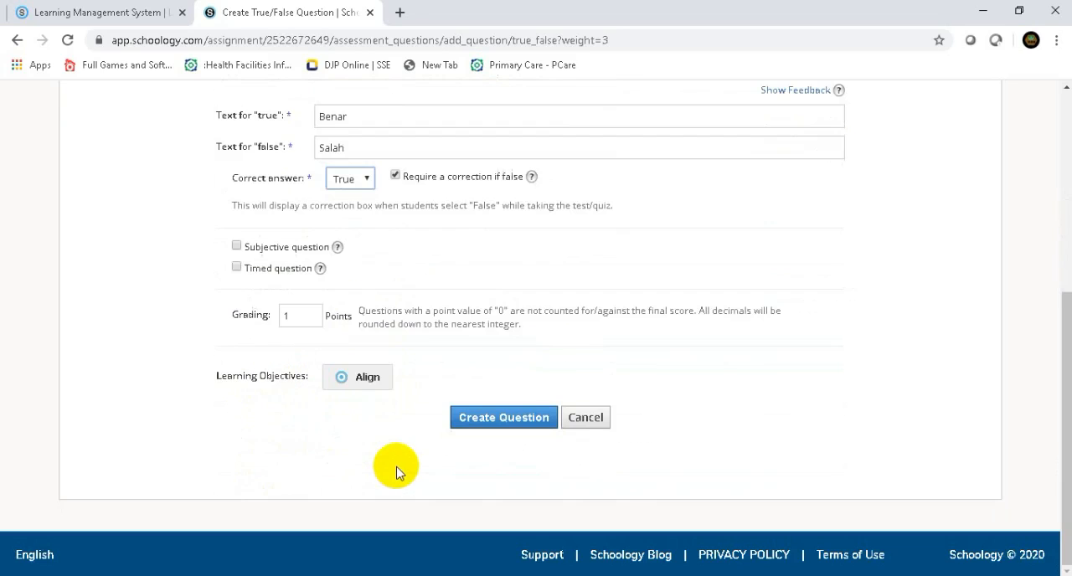
left_click(490, 423)
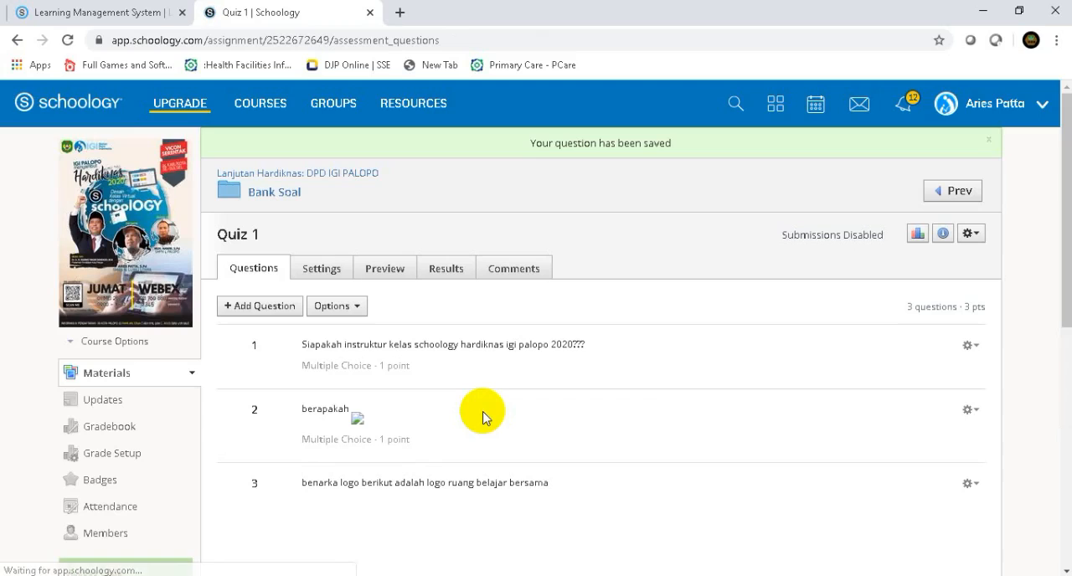
left_click(249, 310)
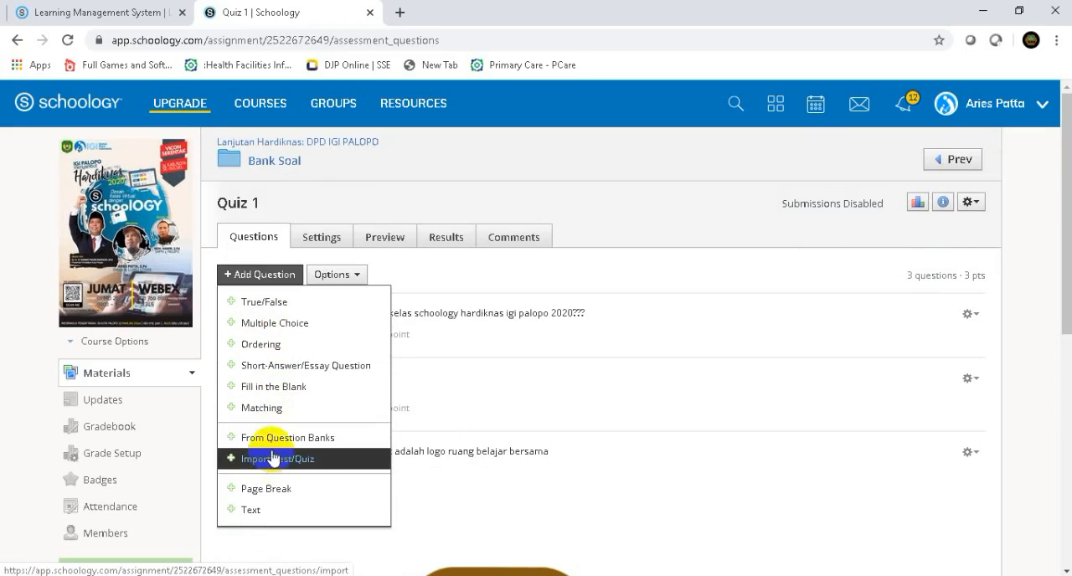
left_click(548, 279)
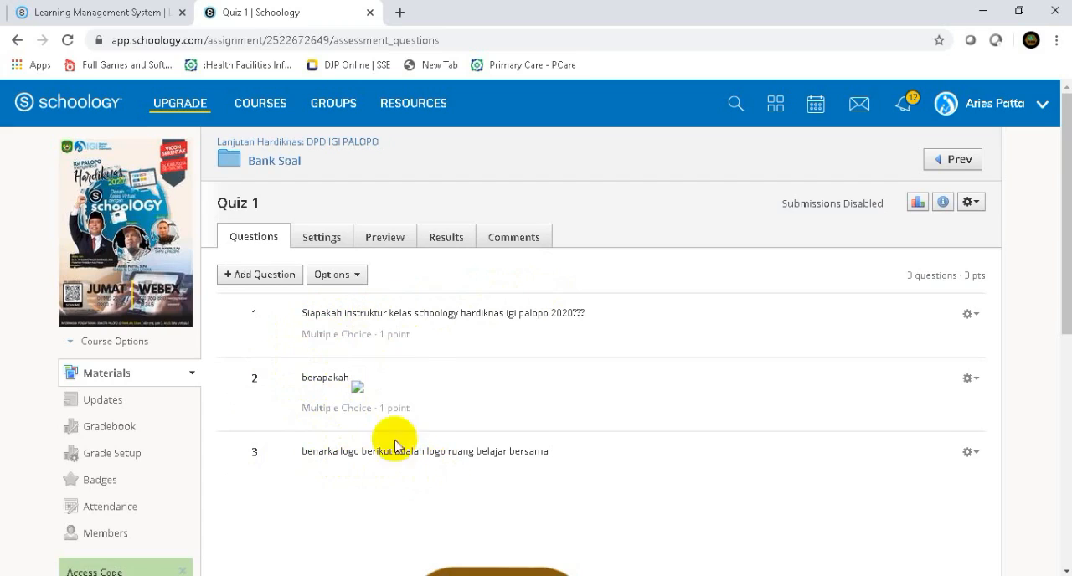
left_click(263, 274)
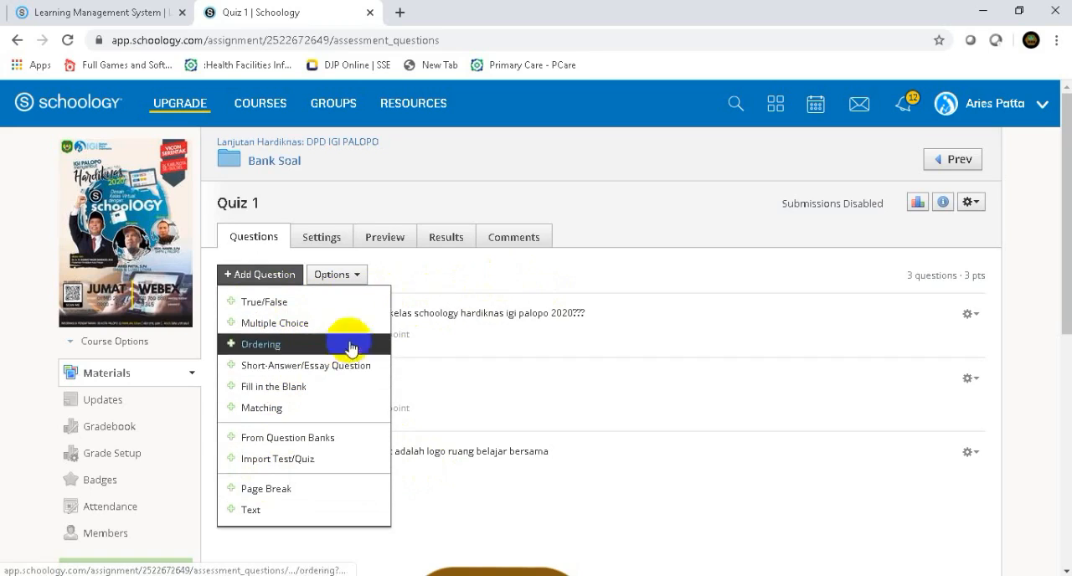
left_click(450, 282)
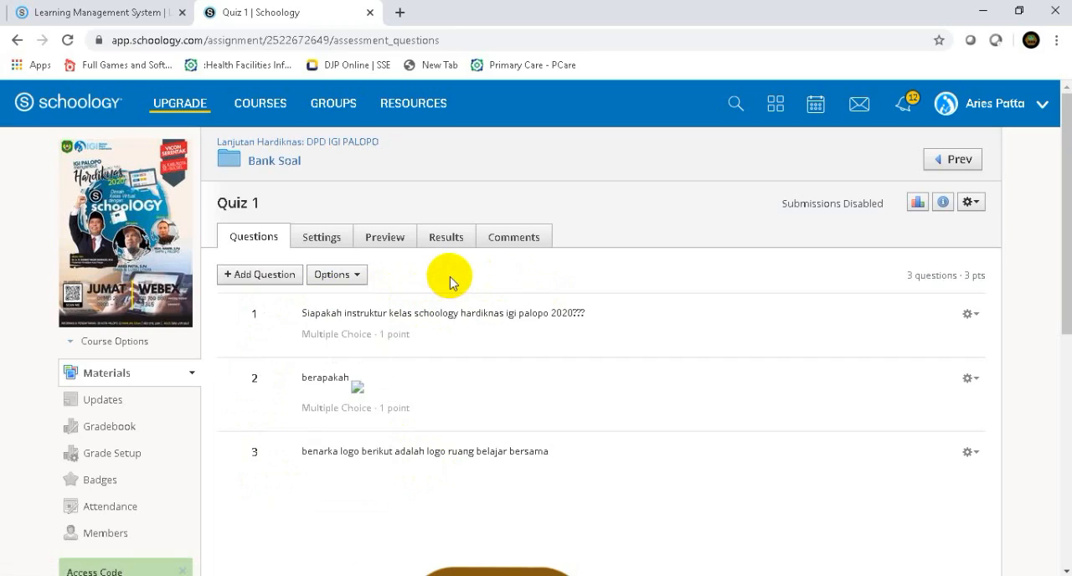